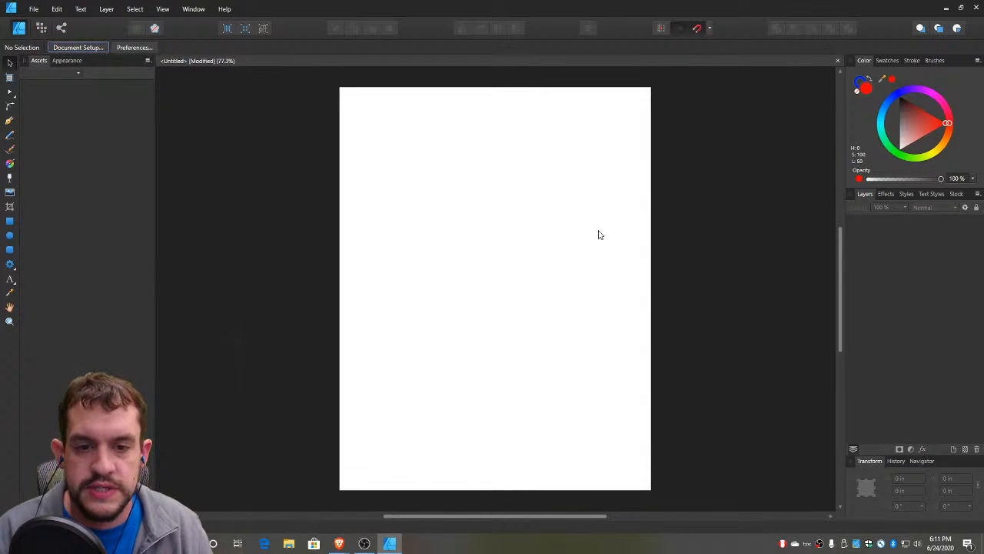
Set the document dimensions to 3.75 in by 3.75 in
{"action": "key", "text": "ctrl+alt+p"}
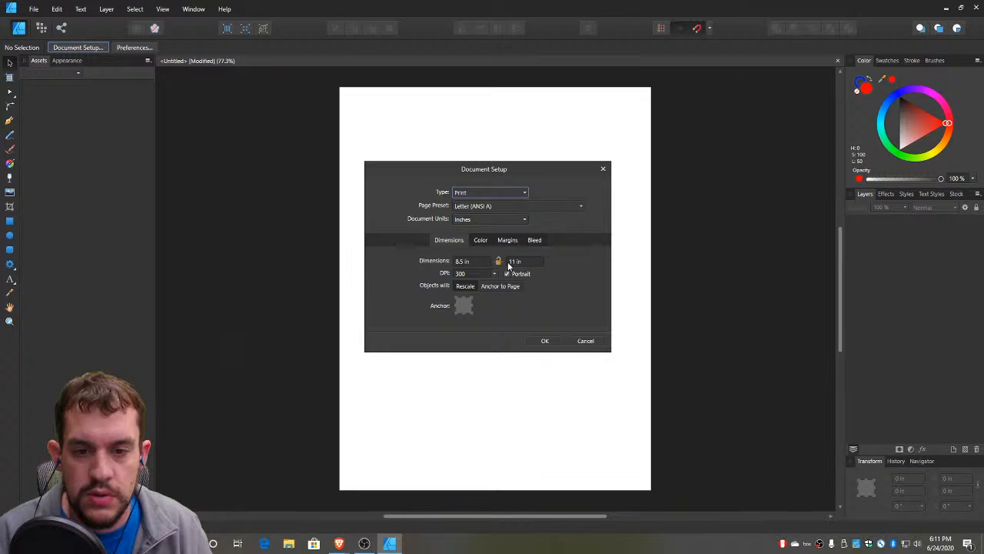
{"action": "left_click", "coordinate": [480, 261]}
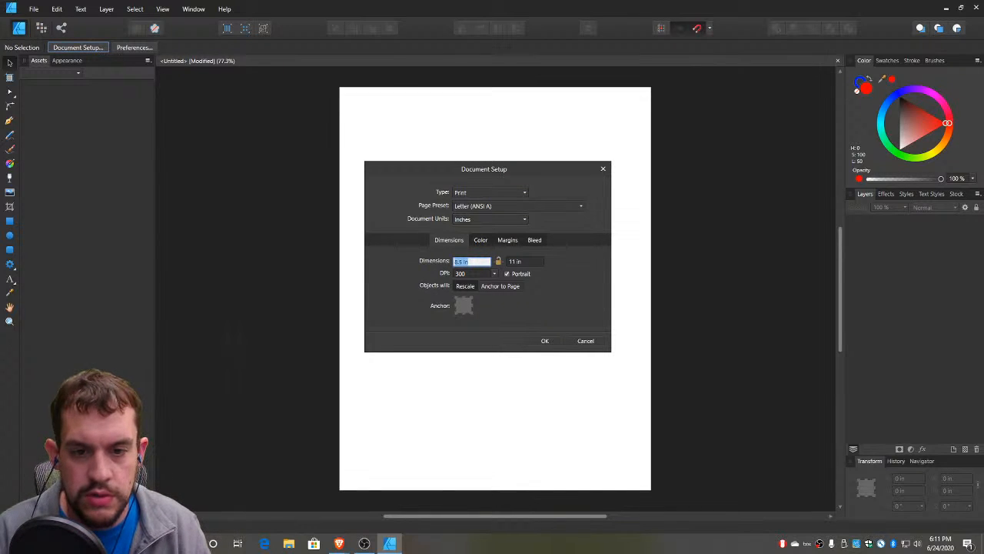
{"action": "type", "text": "3.75"}
{"action": "key", "text": "Tab"}
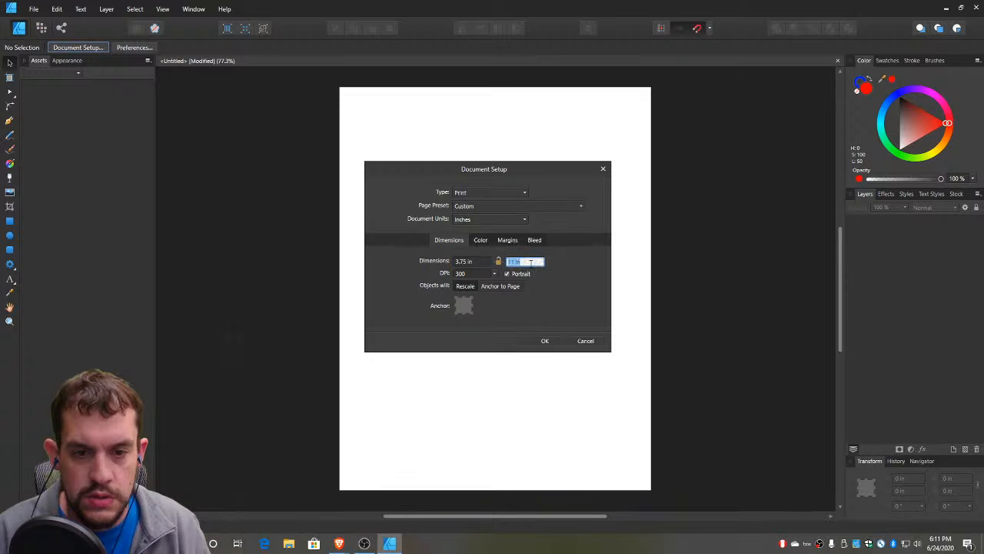
{"action": "type", "text": "3.75"}
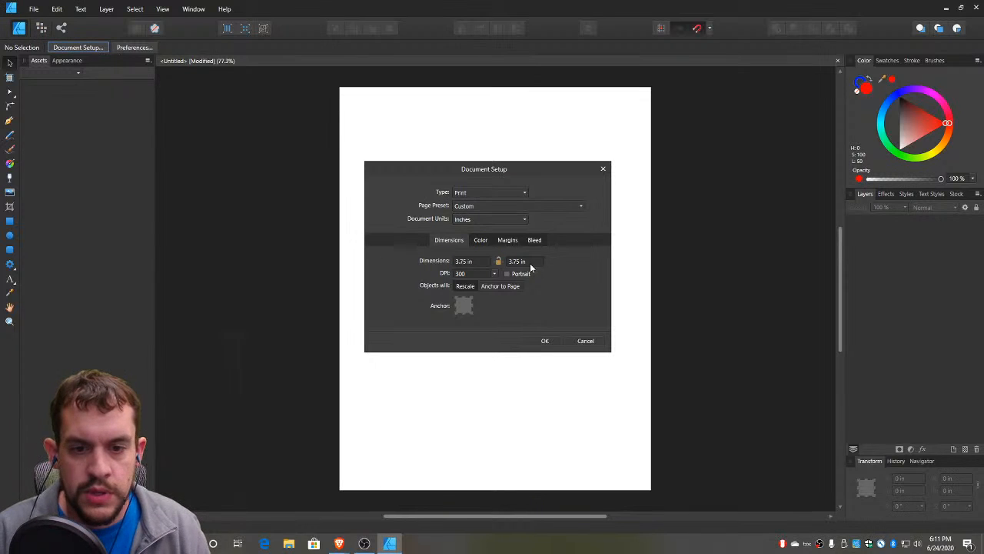
{"action": "left_click", "coordinate": [543, 341]}
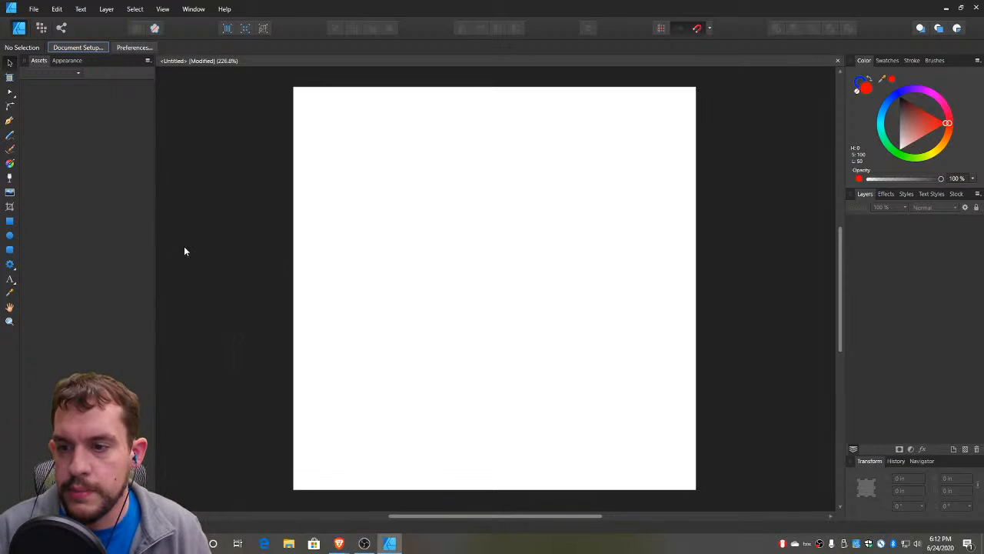
Draw a 3.75 in circle with the Ellipse tool that fills the whole square page
{"action": "left_click", "coordinate": [10, 236]}
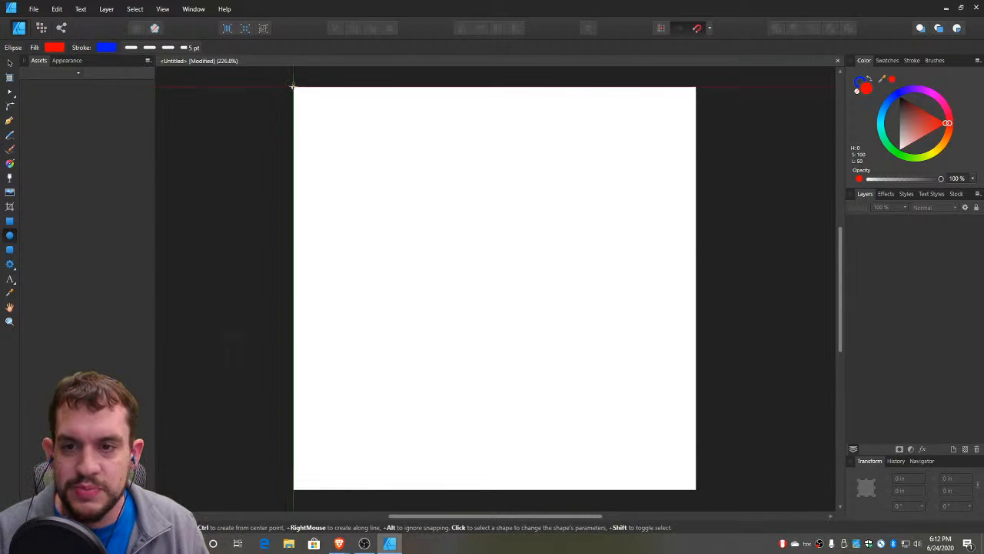
{"action": "left_click_drag", "start_coordinate": [294, 88], "coordinate": [406, 193]}
{"action": "left_click_drag", "start_coordinate": [493, 266], "coordinate": [697, 490]}
Remove the circle's stroke and give it a light grey fill, then deselect it
{"action": "left_click", "coordinate": [862, 83]}
{"action": "left_click", "coordinate": [857, 91]}
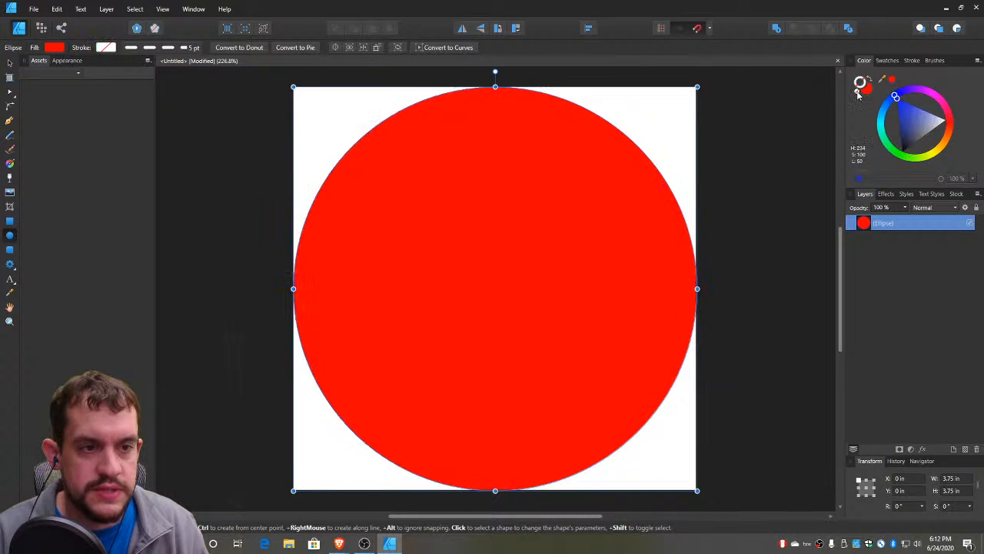
{"action": "left_click", "coordinate": [864, 86]}
{"action": "mouse_move", "coordinate": [915, 130]}
{"action": "left_mouse_down"}
{"action": "mouse_move", "coordinate": [902, 105]}
{"action": "mouse_move", "coordinate": [900, 142]}
{"action": "left_mouse_up"}
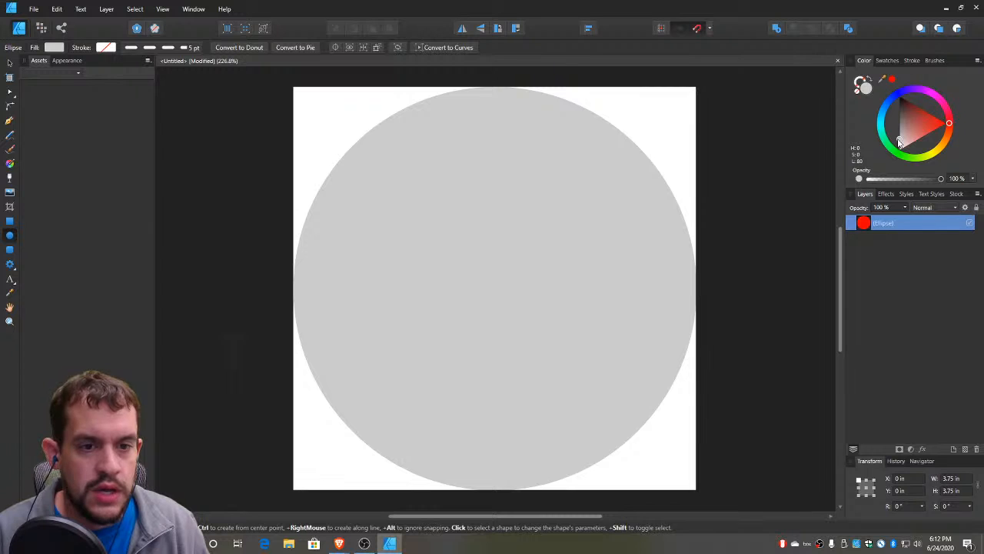
{"action": "left_click", "coordinate": [9, 62]}
{"action": "left_click", "coordinate": [238, 138]}
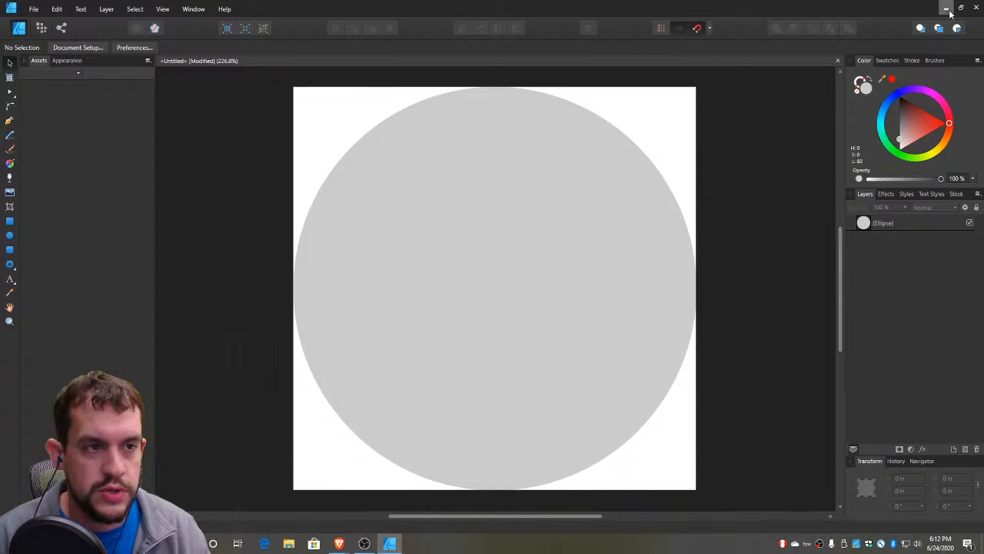
Place noun_Pecan Pie_3368137.svg from the Desktop folder into the document
{"action": "key", "text": "super+e"}
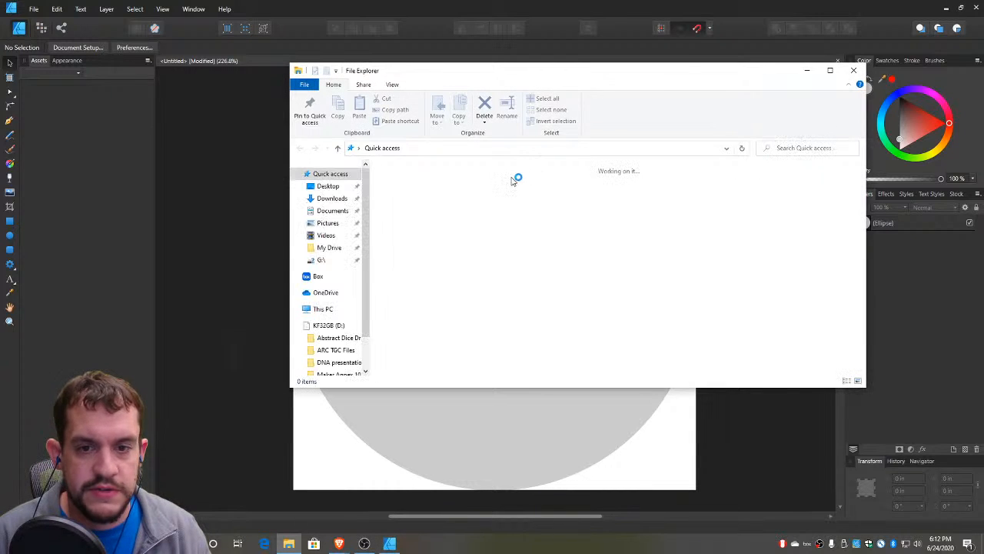
{"action": "double_click", "coordinate": [445, 194]}
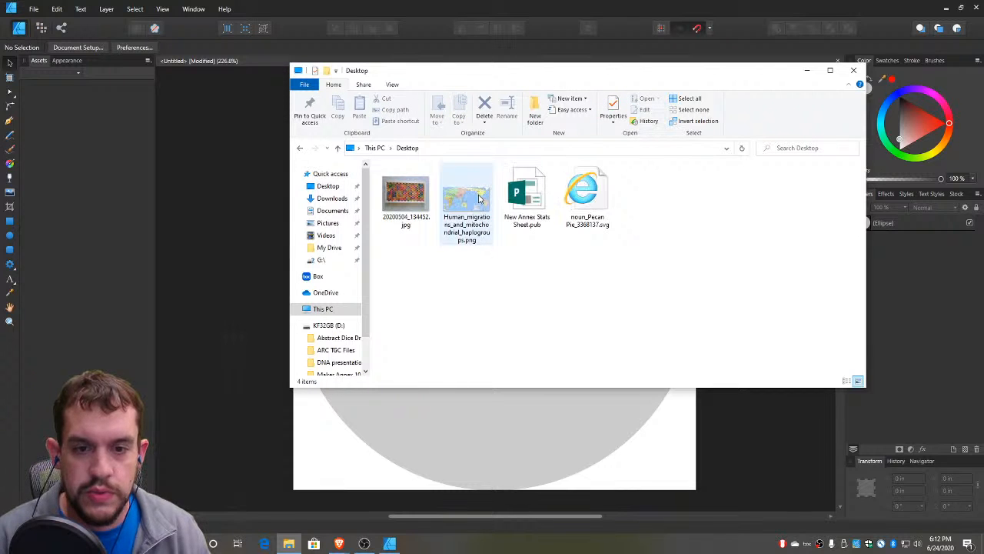
{"action": "left_click", "coordinate": [587, 196]}
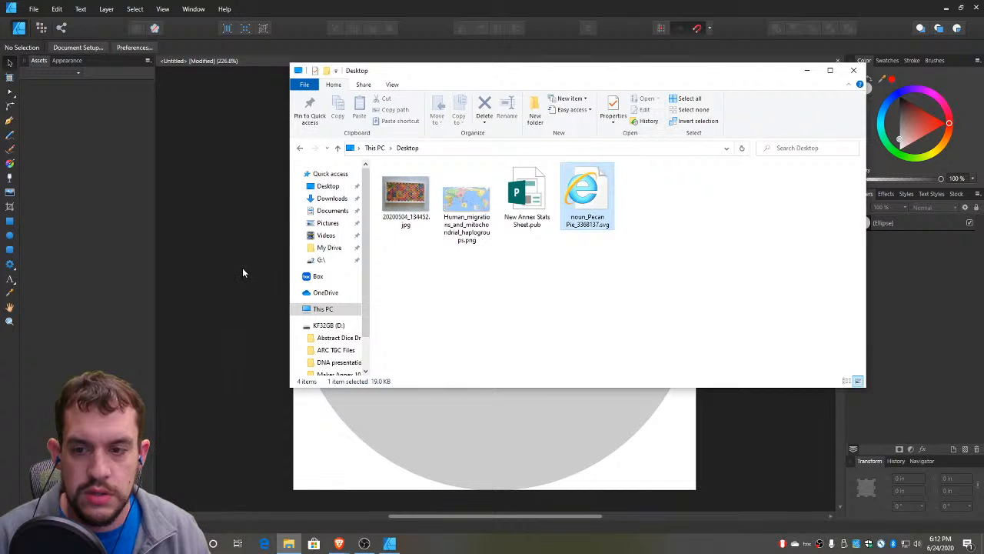
{"action": "left_click", "coordinate": [563, 10]}
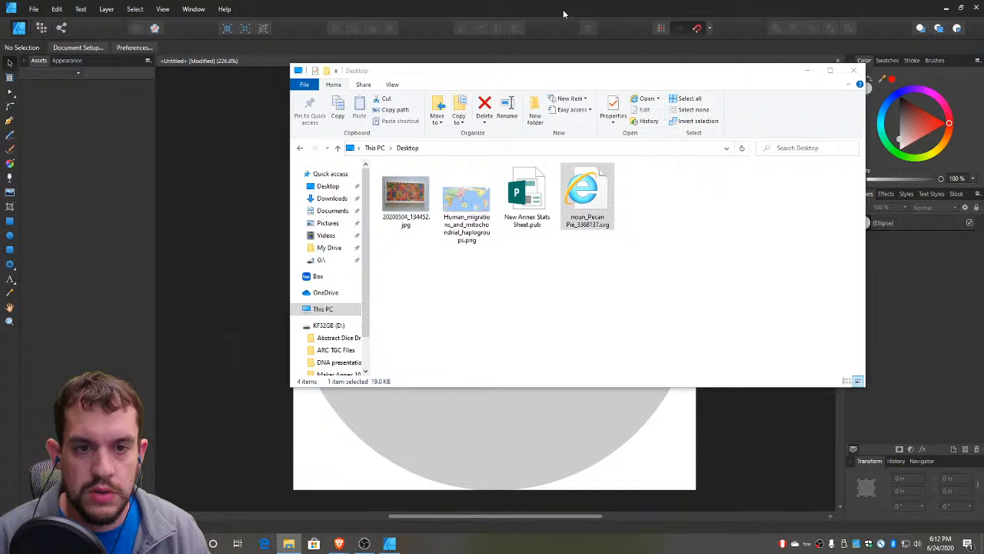
{"action": "left_click", "coordinate": [807, 72]}
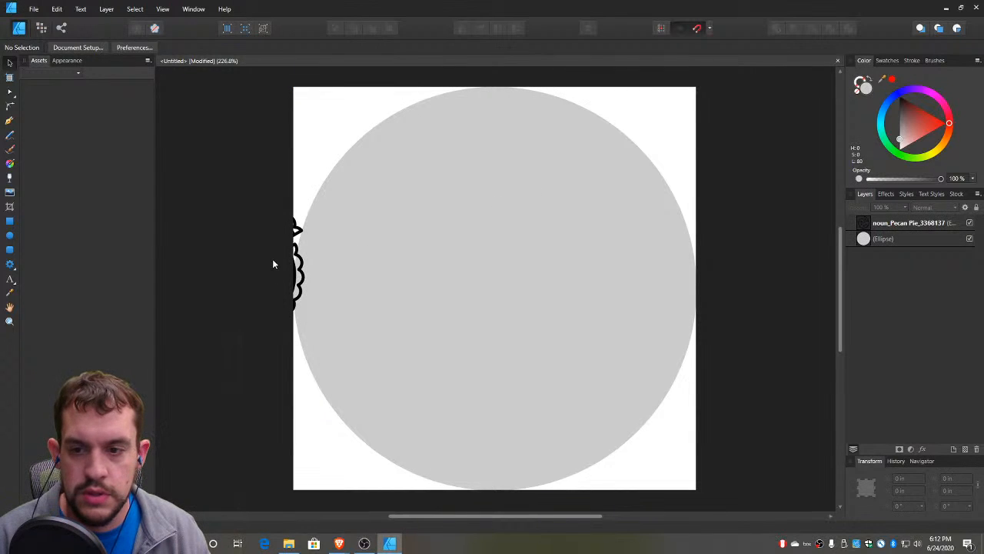
Move the pecan pie graphic to the centre of the grey circle
{"action": "left_click_drag", "start_coordinate": [275, 264], "coordinate": [573, 273]}
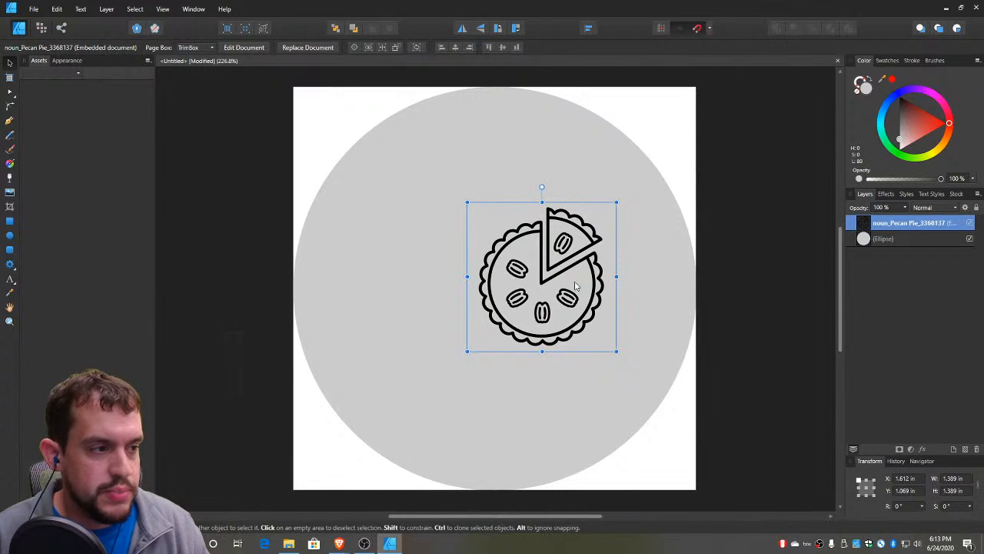
{"action": "left_click_drag", "start_coordinate": [576, 286], "coordinate": [529, 299]}
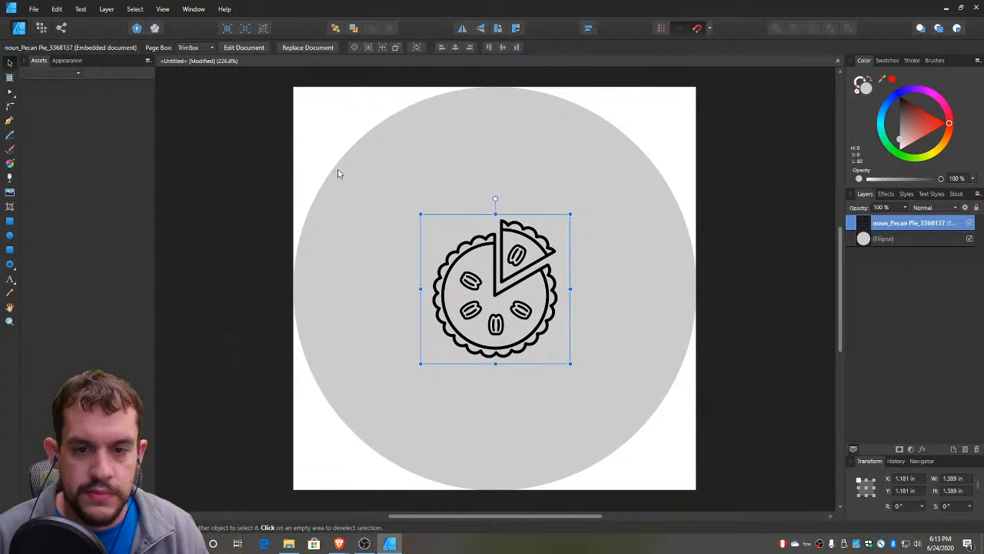
{"action": "left_click", "coordinate": [303, 153]}
Enlarge the pecan pie graphic proportionally about its centre to about 2.26 in wide
{"action": "left_click", "coordinate": [503, 278]}
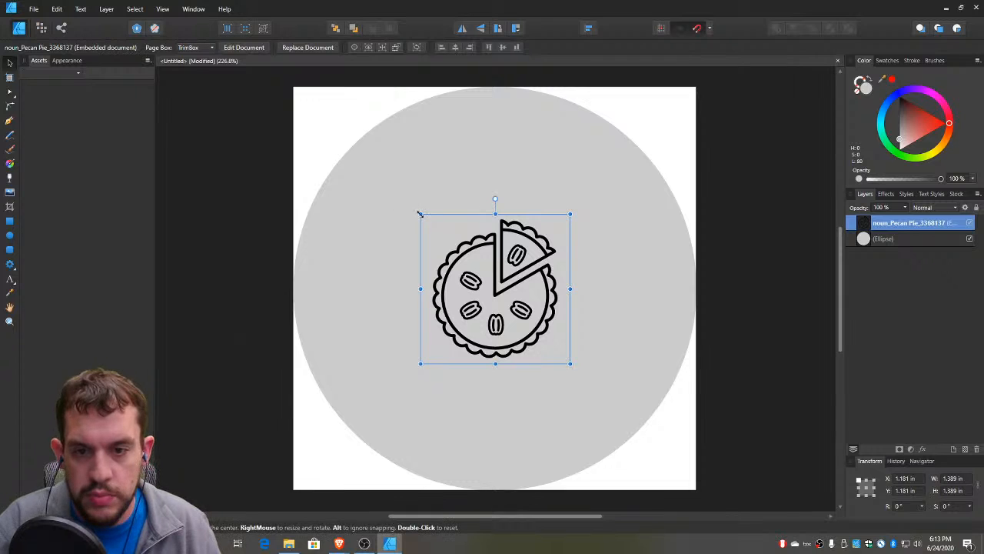
{"action": "left_click_drag", "start_coordinate": [420, 214], "coordinate": [383, 175]}
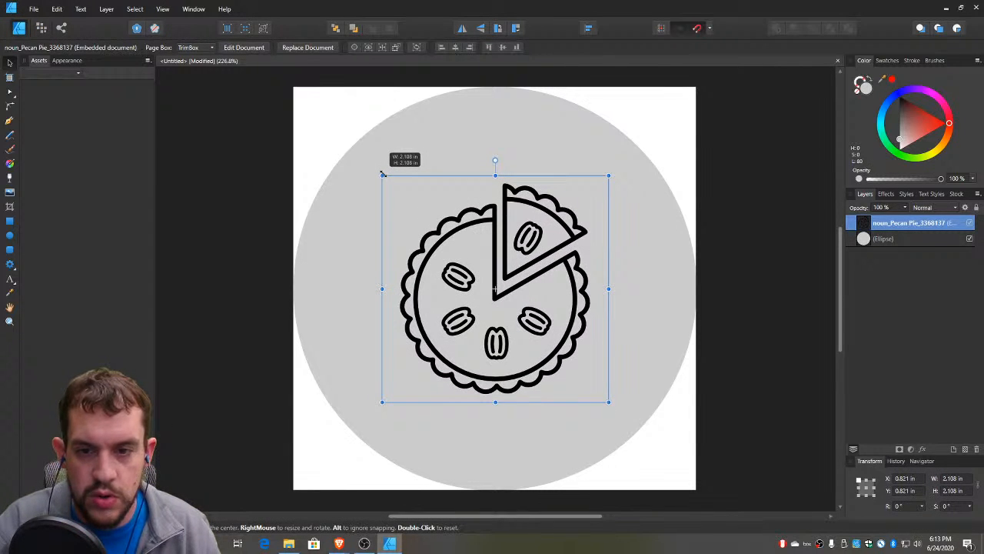
{"action": "left_click_drag", "start_coordinate": [383, 175], "coordinate": [378, 155]}
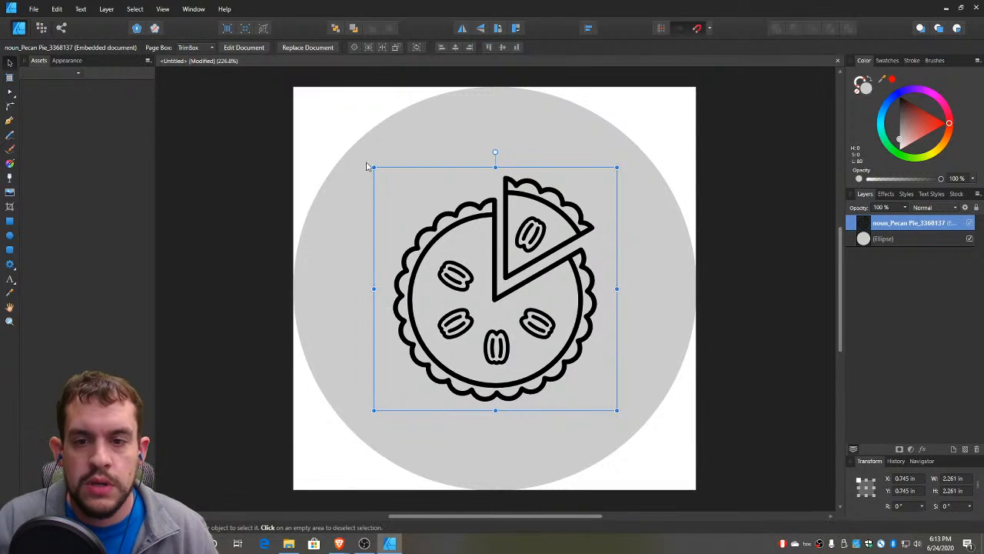
{"action": "left_click", "coordinate": [327, 152]}
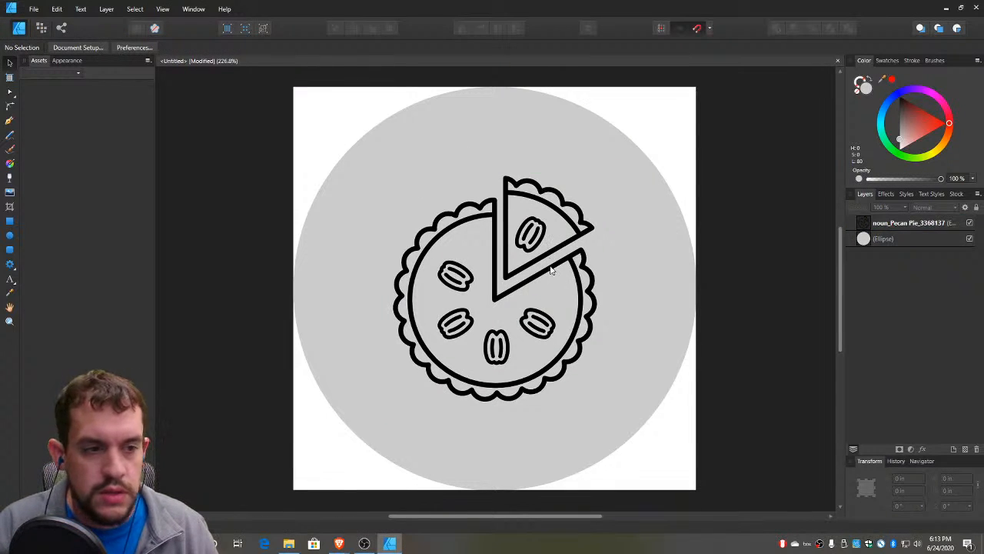
{"action": "left_click", "coordinate": [10, 281]}
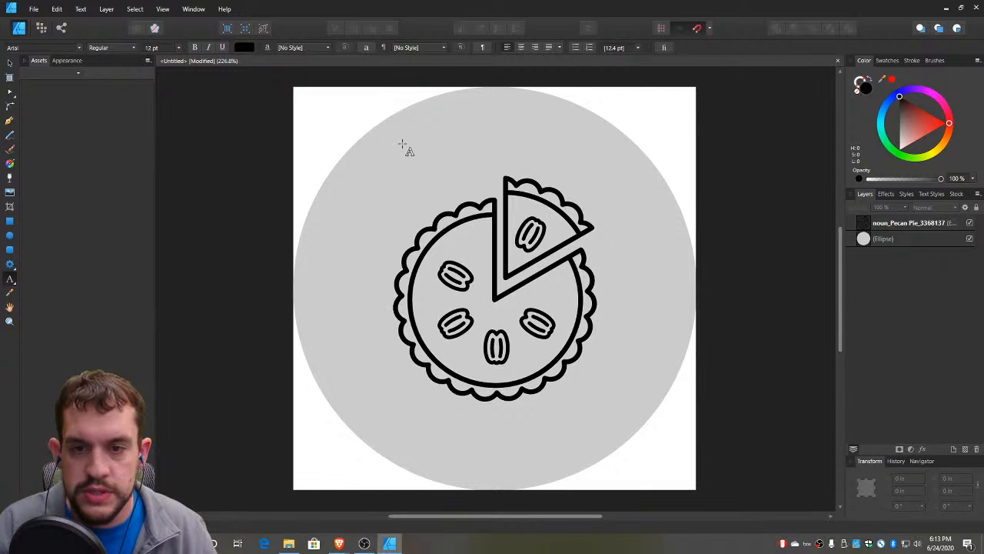
{"action": "left_click", "coordinate": [488, 146]}
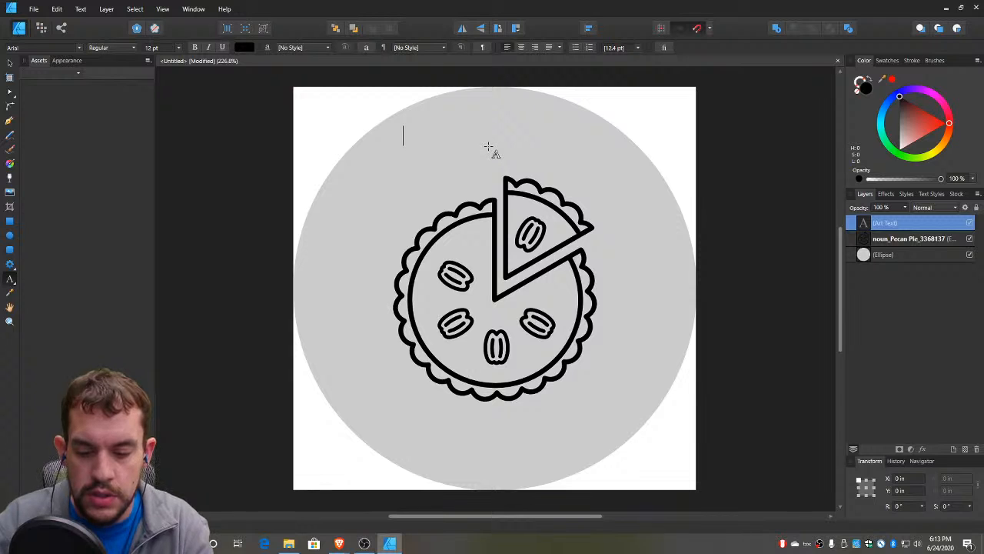
{"action": "type", "text": "Filled with lov"}
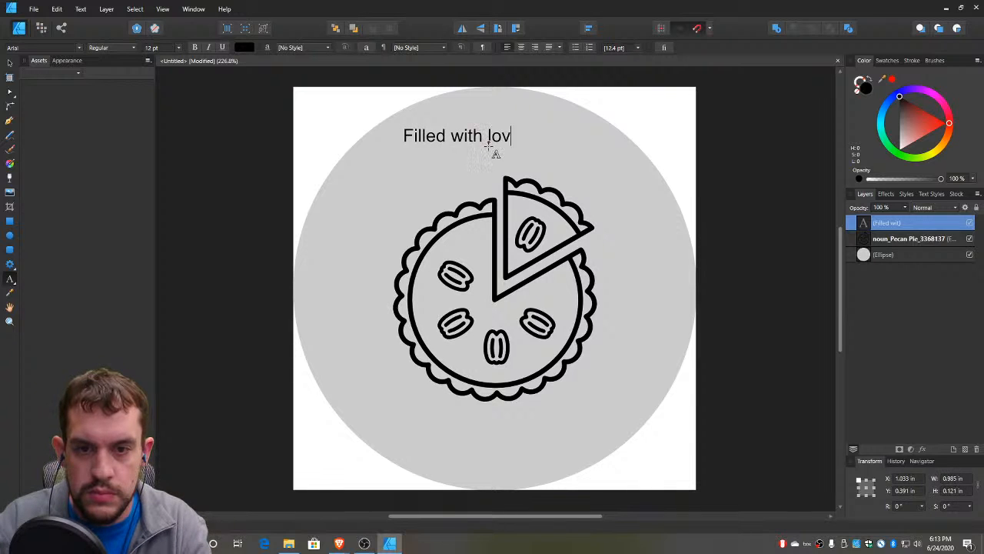
{"action": "type", "text": "e Pi"}
{"action": "key", "text": "BackSpace"}
{"action": "key", "text": "BackSpace"}
{"action": "type", "text": "pie "}
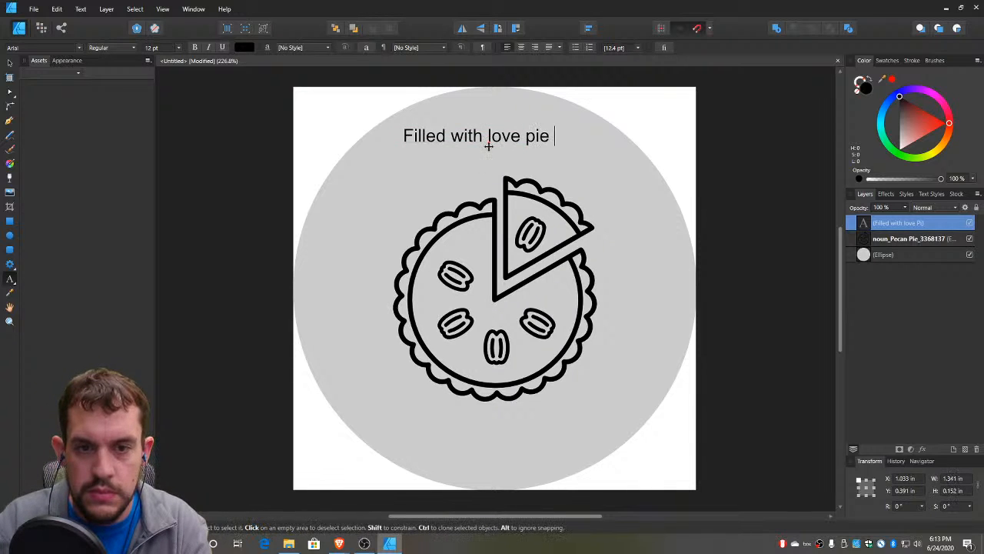
{"action": "type", "text": "Co."}
{"action": "key", "text": "Escape"}
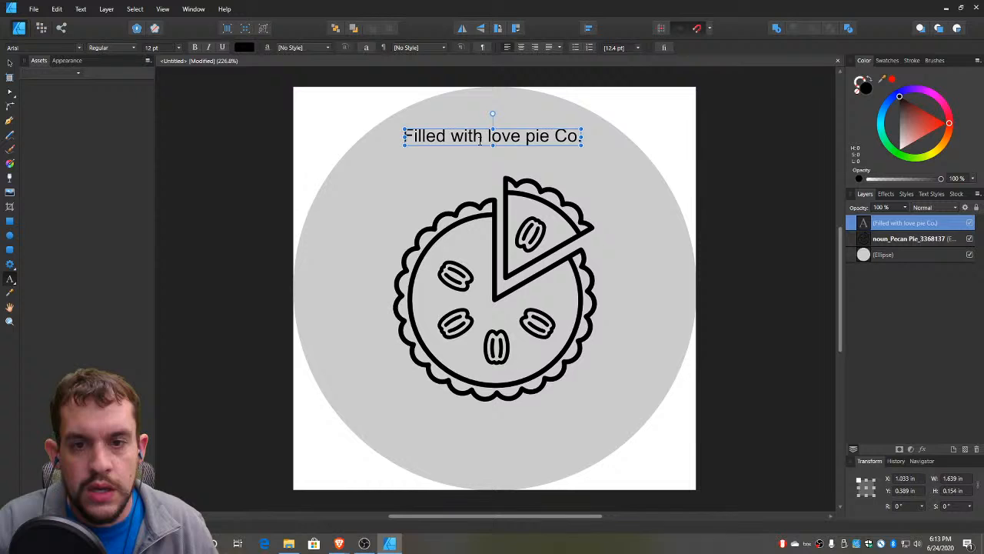
{"action": "left_click", "coordinate": [11, 64]}
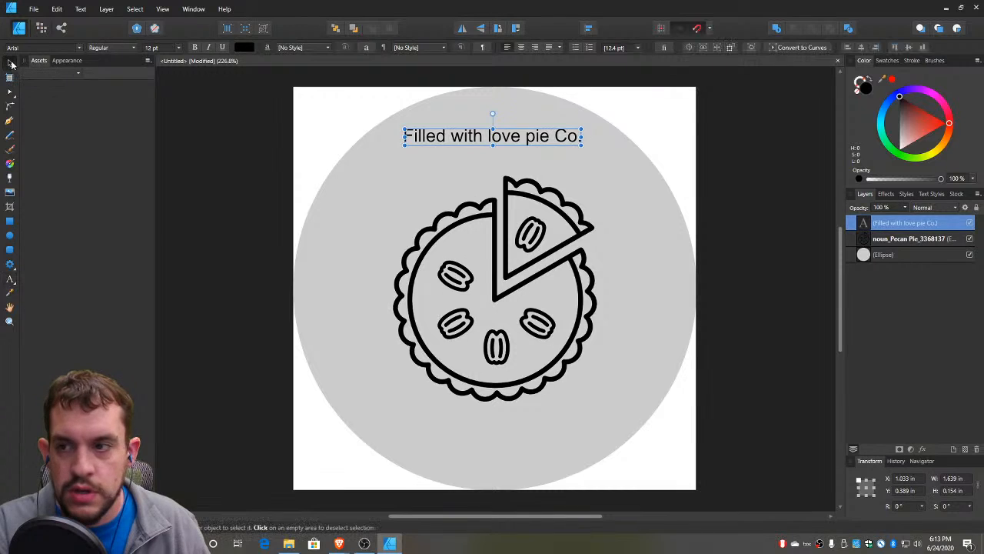
{"action": "key", "text": "Delete"}
Draw a circle about 2.83 in wide around the pie, with no fill and a black stroke
{"action": "left_click", "coordinate": [11, 237]}
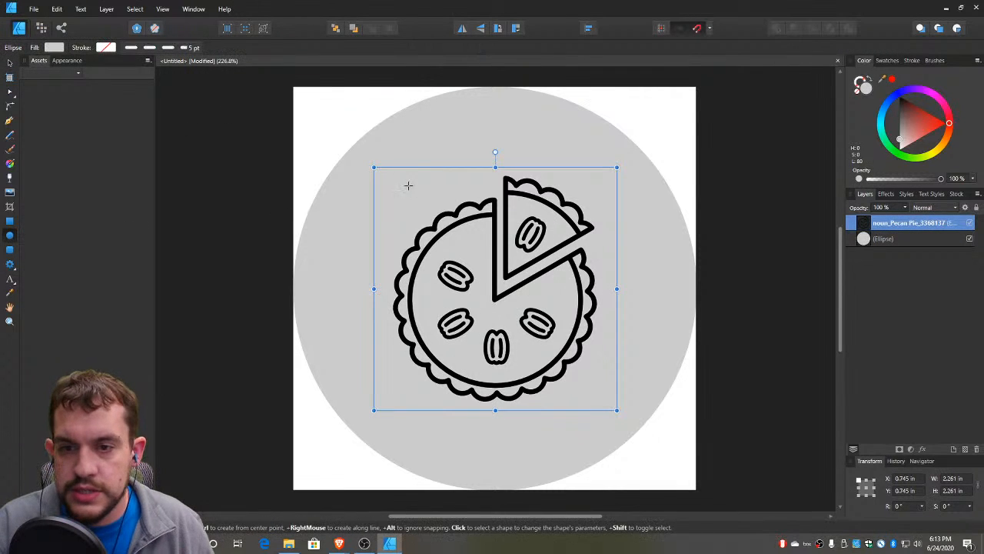
{"action": "mouse_move", "coordinate": [349, 148]}
{"action": "left_mouse_down"}
{"action": "mouse_move", "coordinate": [575, 394]}
{"action": "mouse_move", "coordinate": [654, 452]}
{"action": "left_mouse_up"}
{"action": "left_click", "coordinate": [870, 80]}
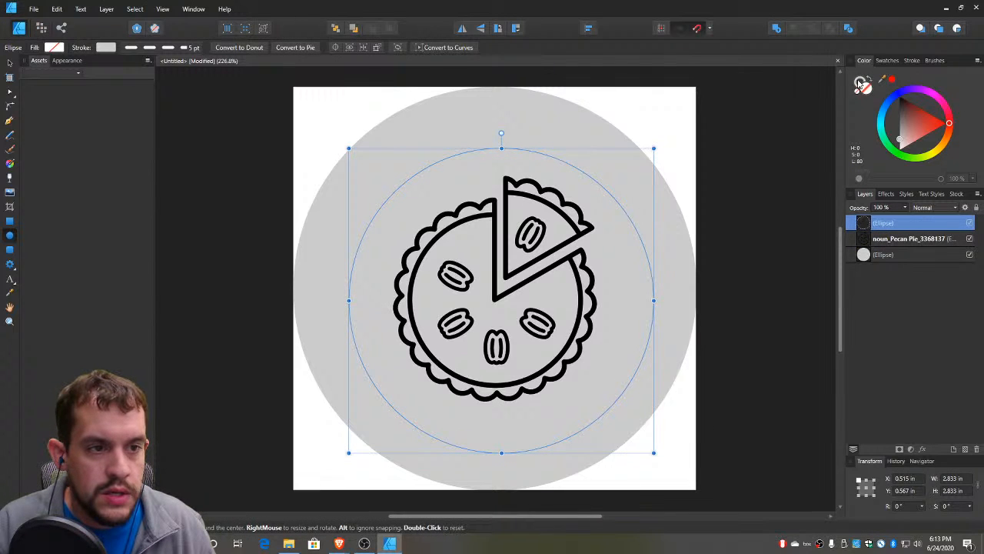
{"action": "left_click_drag", "start_coordinate": [923, 119], "coordinate": [888, 86]}
Change the new circle's stroke to a solid line 1 pt wide
{"action": "left_click", "coordinate": [912, 60]}
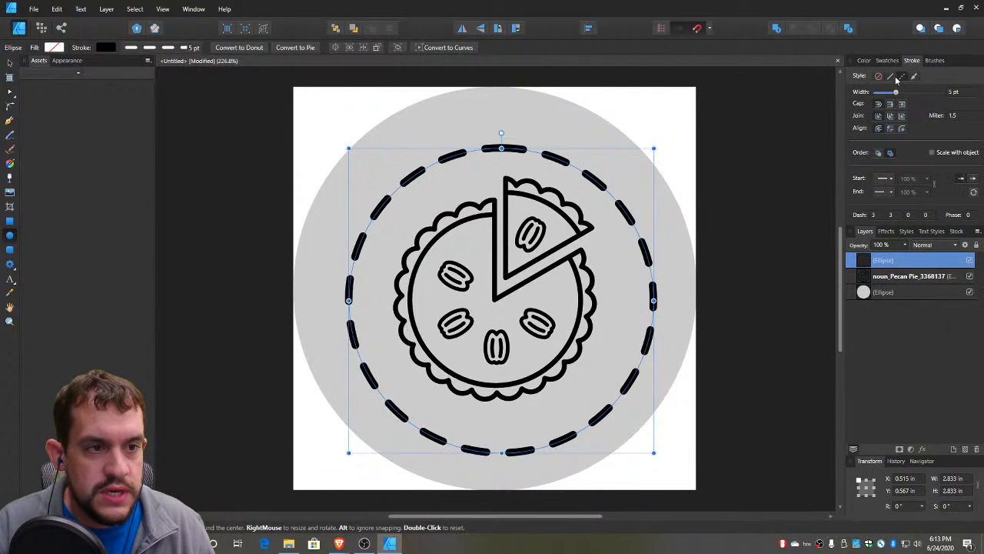
{"action": "left_click", "coordinate": [890, 76]}
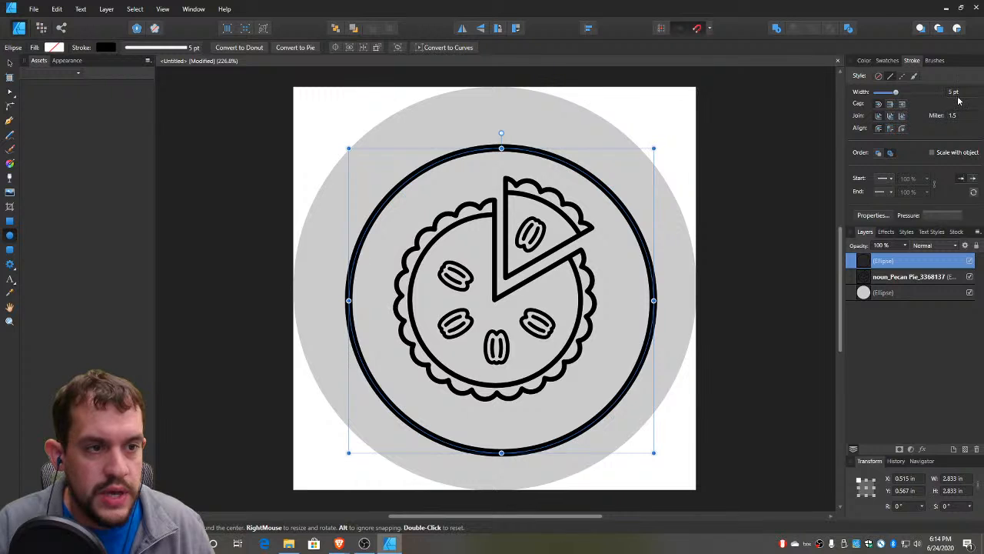
{"action": "scroll", "coordinate": [958, 98], "scroll_direction": "down", "scroll_amount": 4}
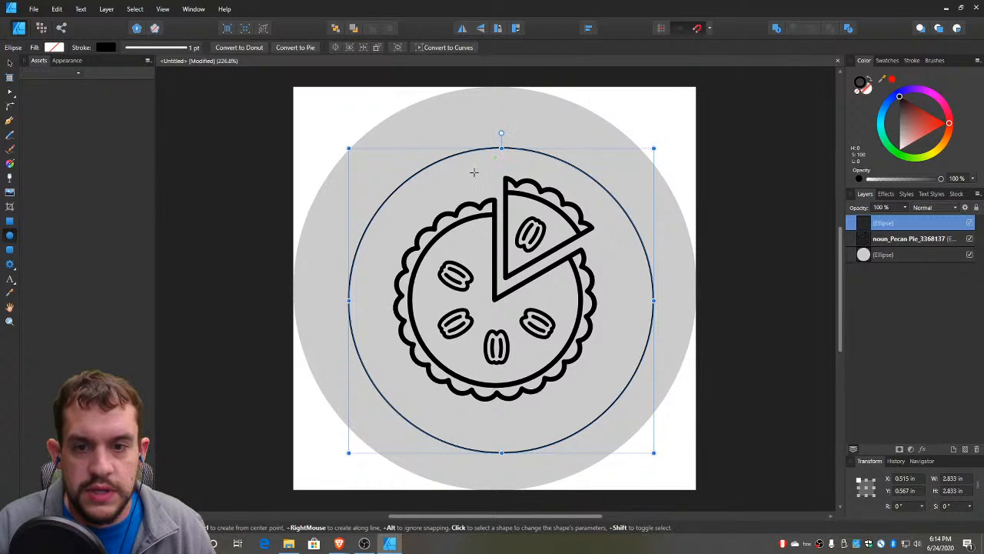
Centre the thin black circle on the page around the pie and deselect it
{"action": "key", "text": "v"}
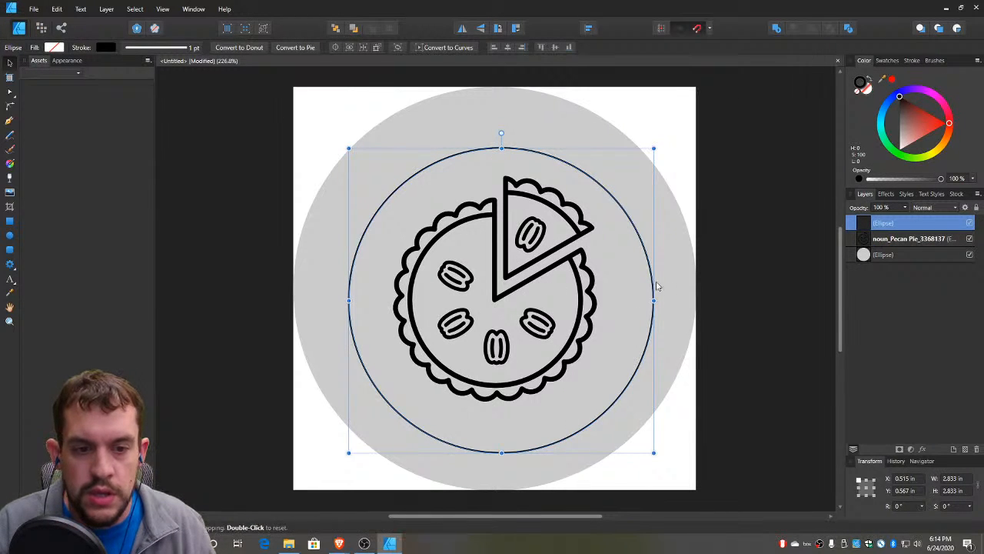
{"action": "left_click_drag", "start_coordinate": [651, 271], "coordinate": [646, 259]}
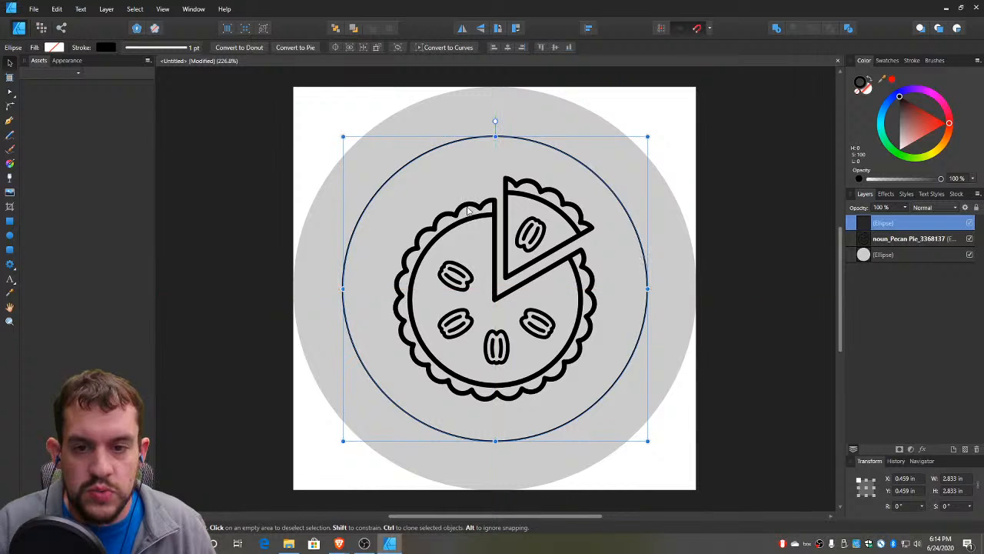
{"action": "left_click", "coordinate": [258, 188]}
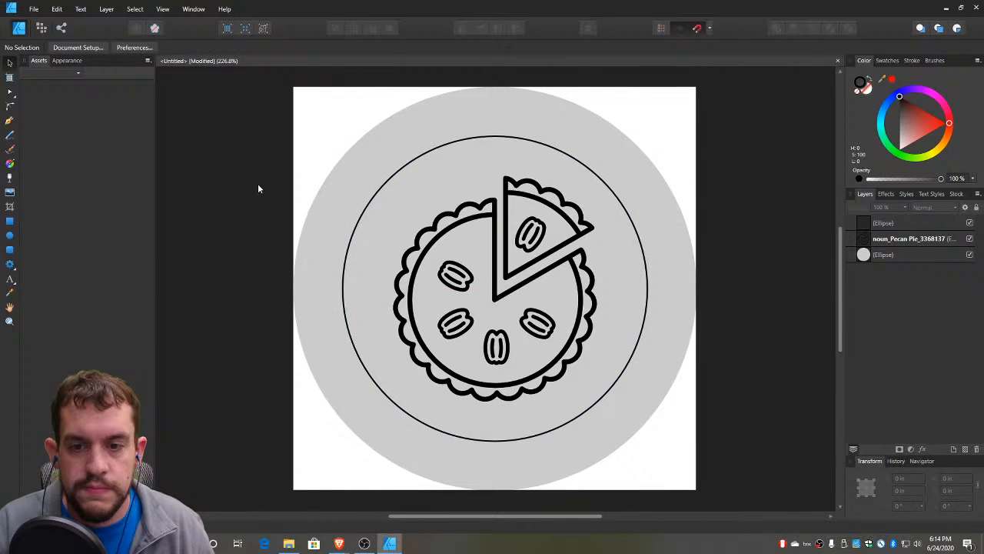
Turn the thin black circle into a text path and enter "Filled With Love Pie Co." along its upper arc
{"action": "left_click", "coordinate": [10, 279]}
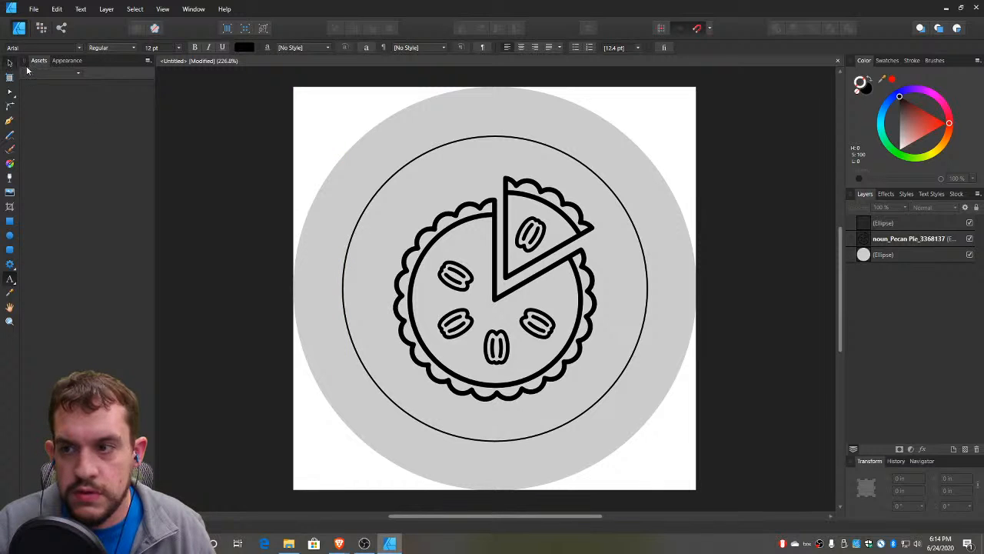
{"action": "key", "text": "v"}
{"action": "left_click", "coordinate": [397, 173]}
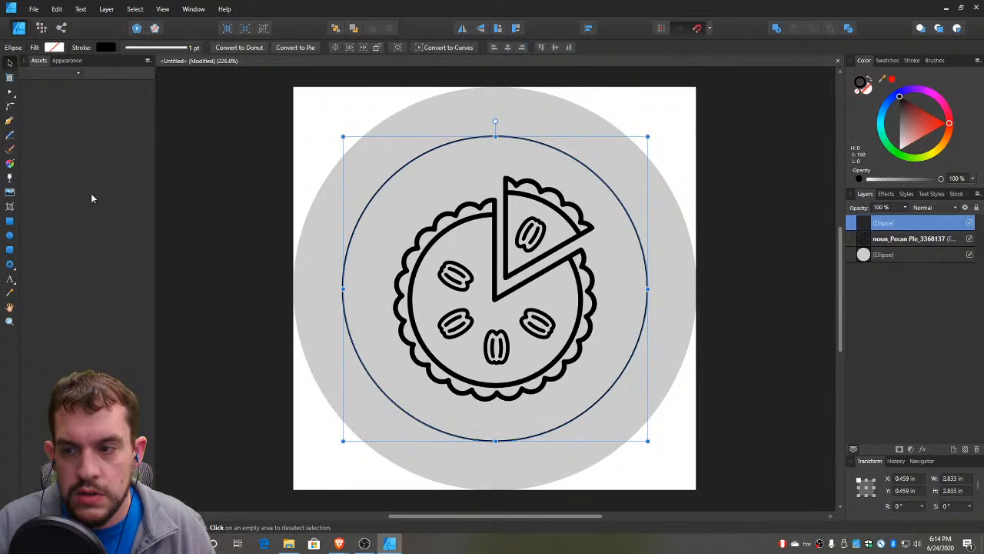
{"action": "left_click", "coordinate": [10, 280]}
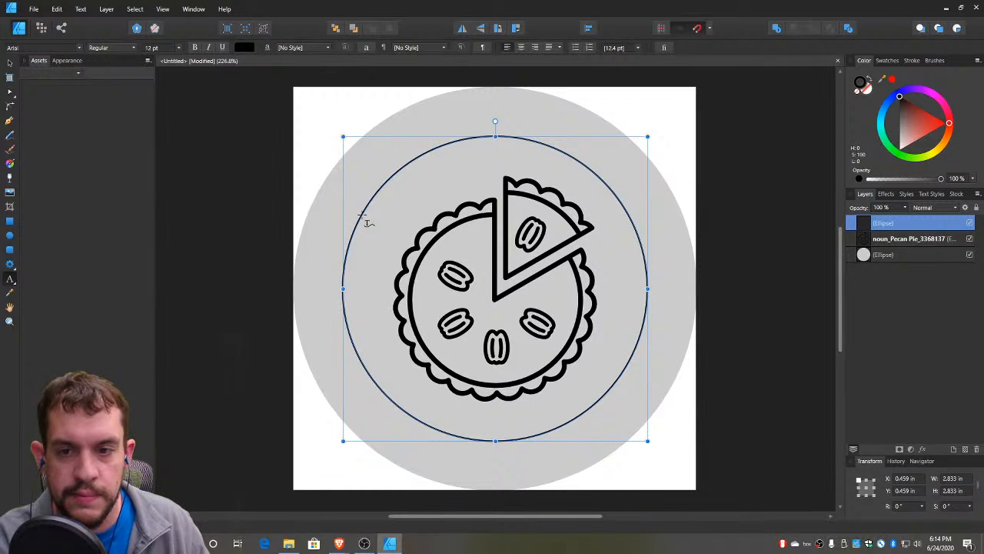
{"action": "left_click", "coordinate": [365, 215]}
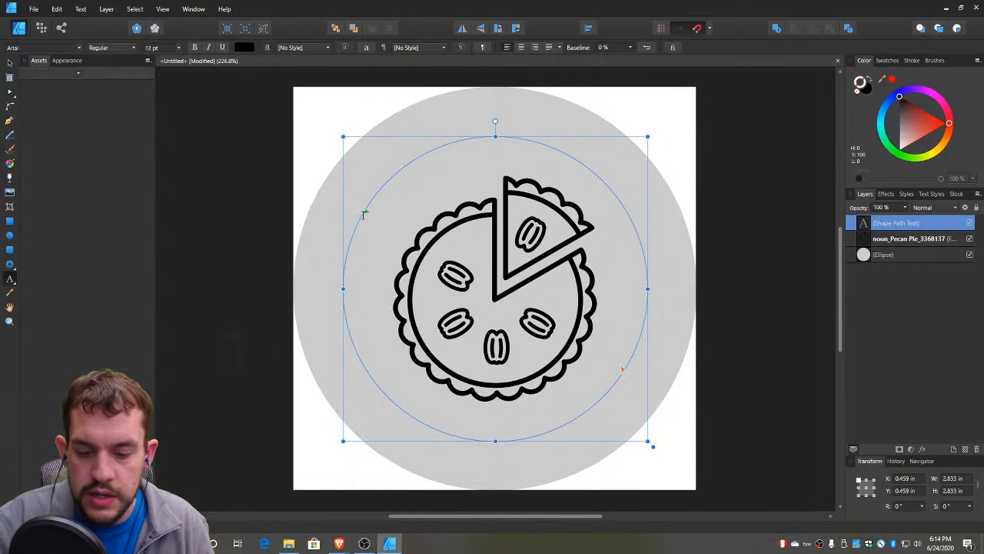
{"action": "type", "text": "Filled Wi"}
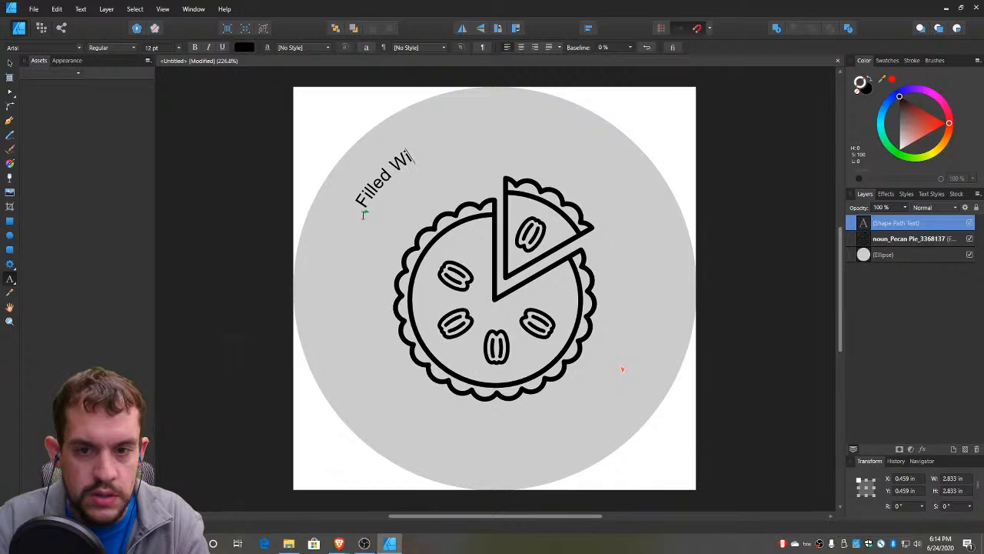
{"action": "type", "text": "th Love Pie Co."}
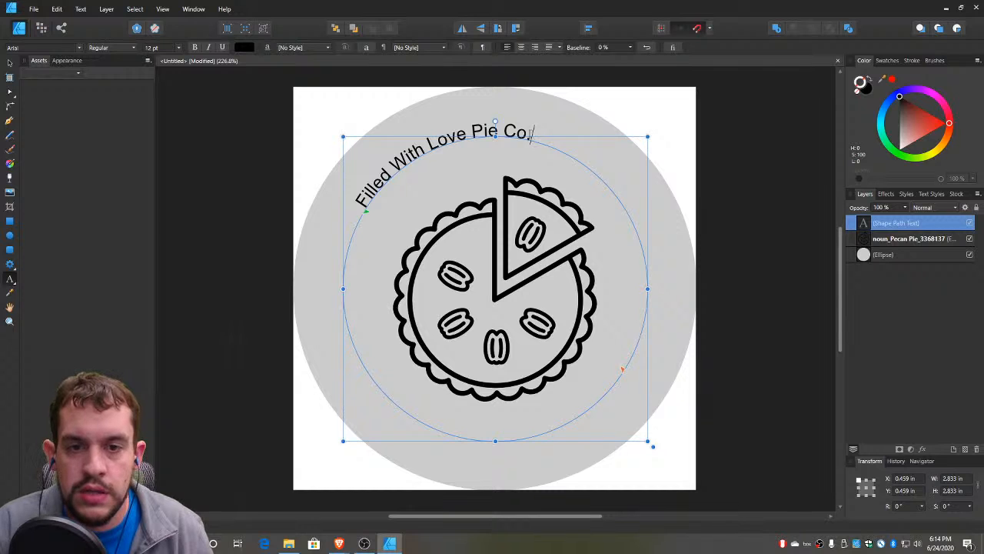
Set the whole curved company name in the Ink Free font at 23 pt
{"action": "left_click_drag", "start_coordinate": [534, 133], "coordinate": [340, 204]}
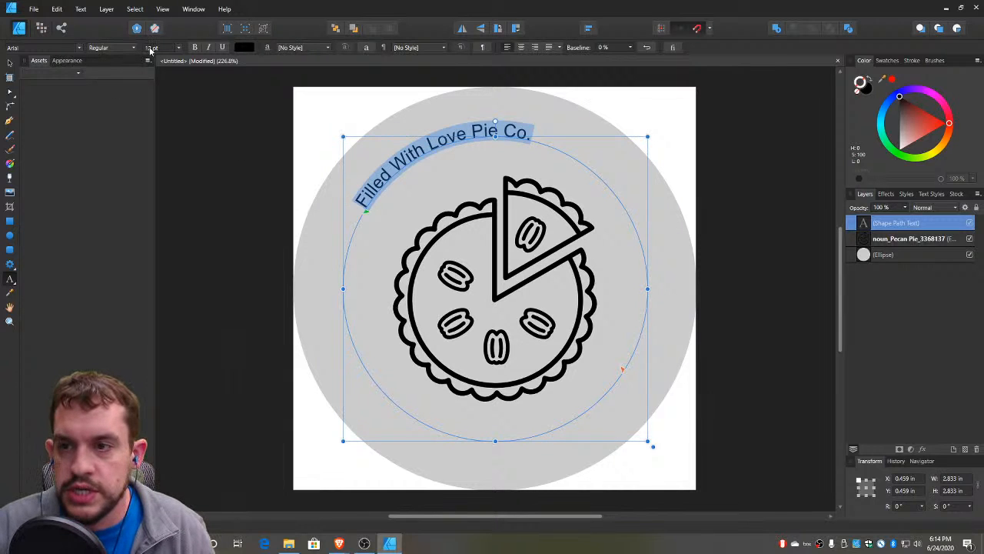
{"action": "scroll", "coordinate": [161, 51], "scroll_direction": "up", "scroll_amount": 6}
{"action": "scroll", "coordinate": [161, 51], "scroll_direction": "up", "scroll_amount": 3}
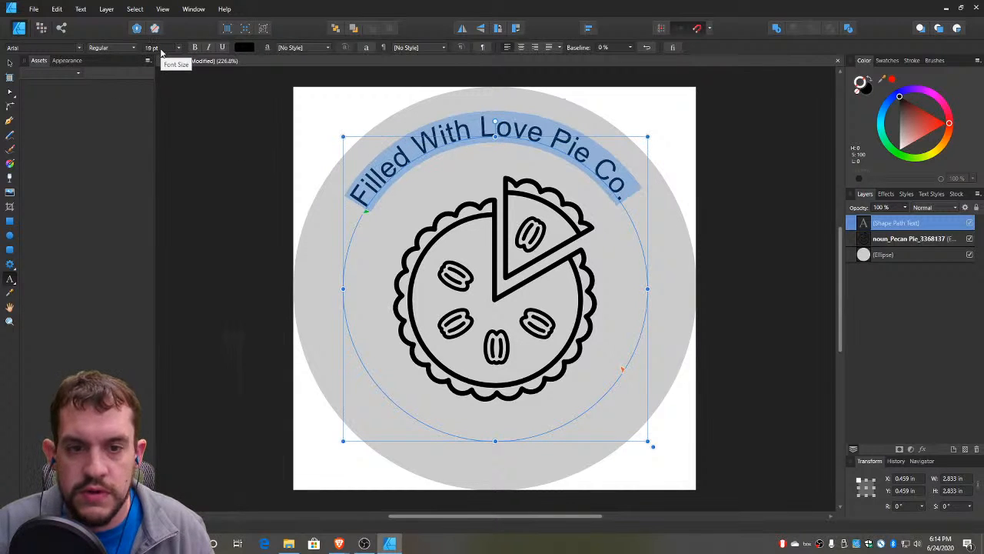
{"action": "left_click", "coordinate": [79, 49]}
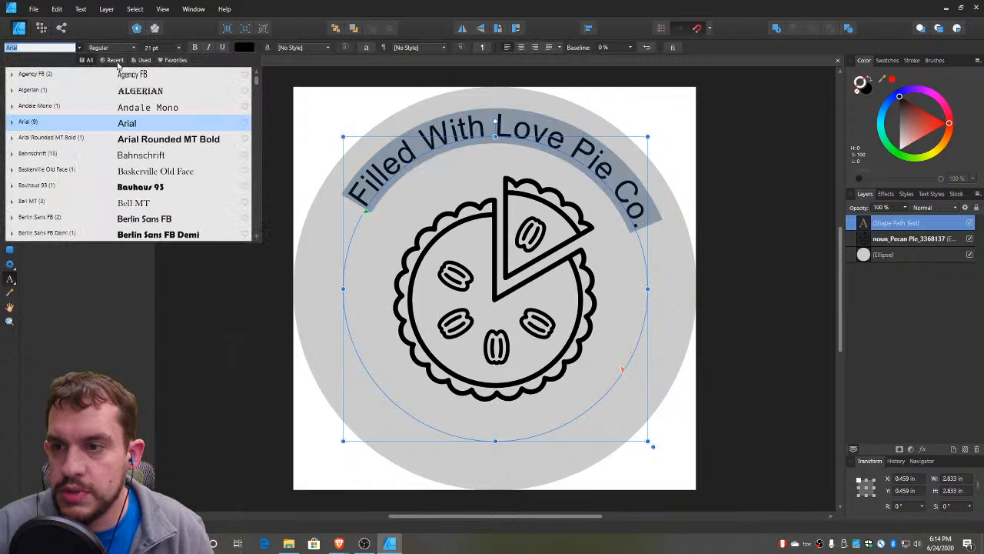
{"action": "left_click", "coordinate": [115, 60]}
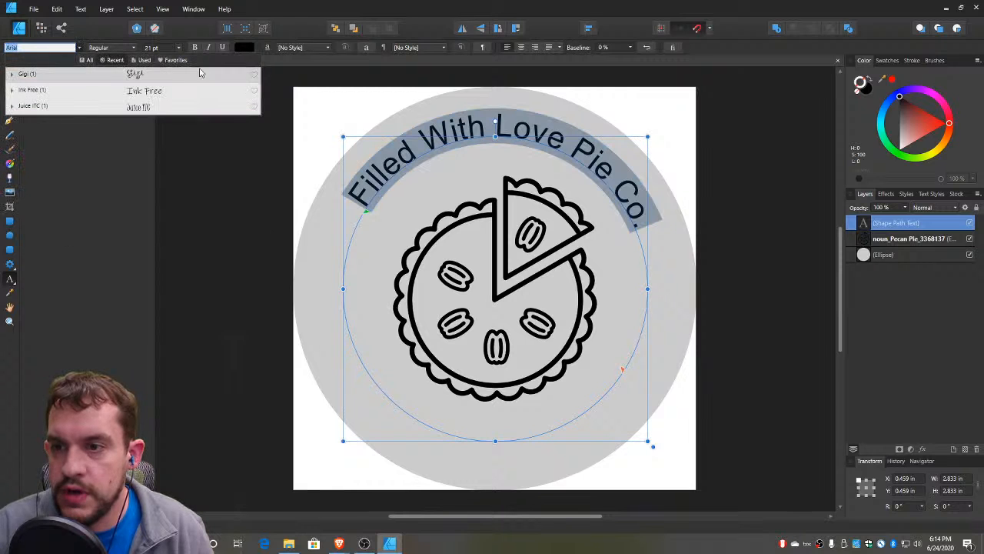
{"action": "left_click", "coordinate": [141, 91]}
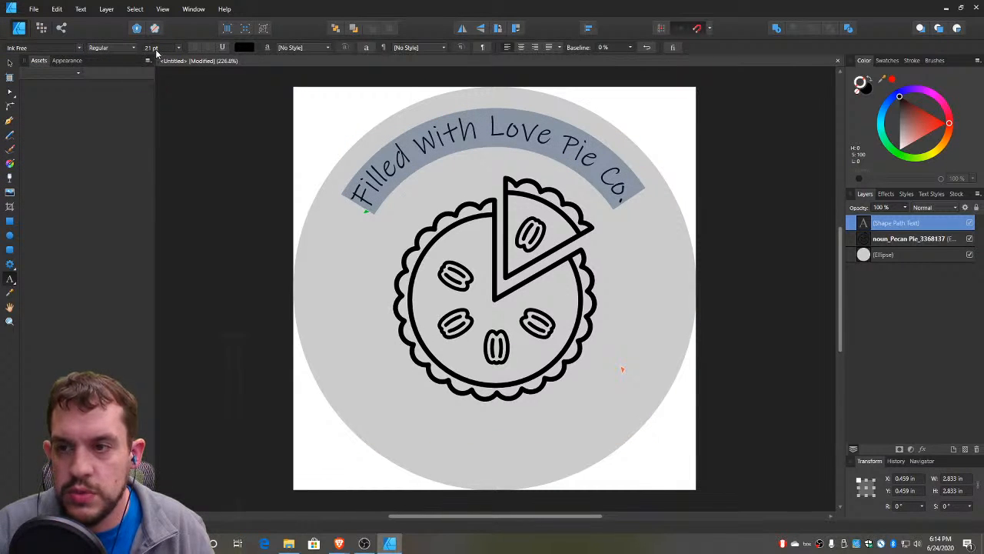
{"action": "scroll", "coordinate": [159, 51], "scroll_direction": "up", "scroll_amount": 2}
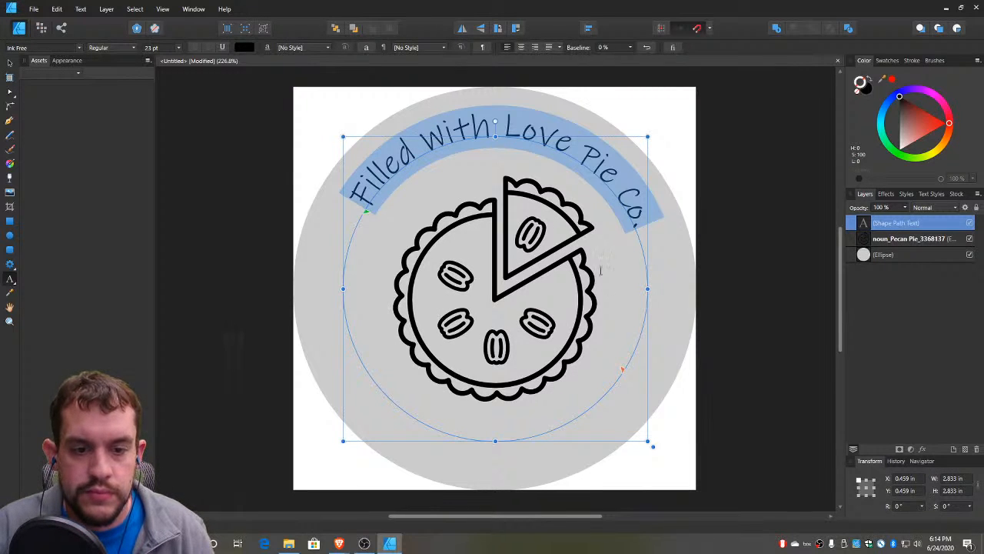
Split the curved text so "Pie Co." runs along the inside of the circle's lower-right arc, and set all of it to 25 pt
{"action": "left_click_drag", "start_coordinate": [623, 375], "coordinate": [582, 164]}
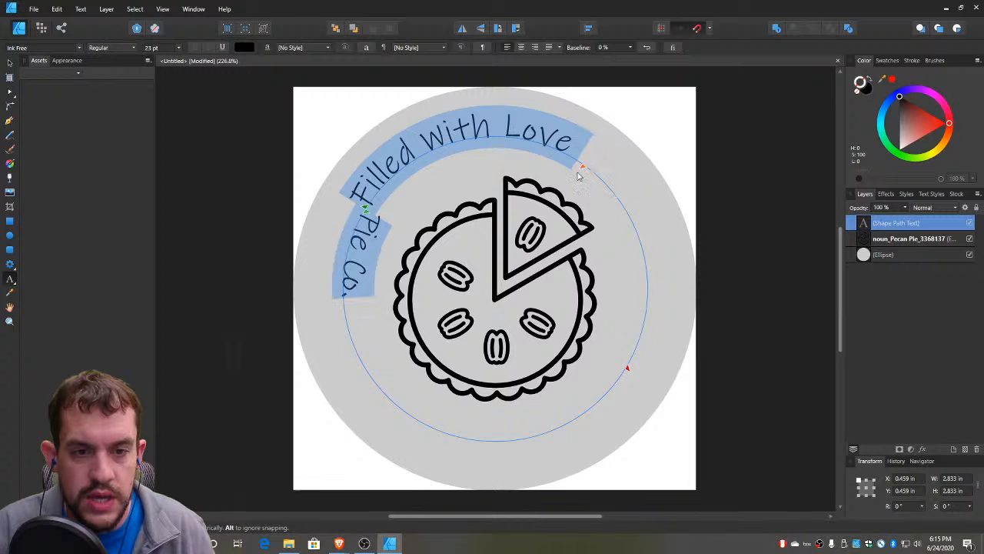
{"action": "left_click_drag", "start_coordinate": [366, 210], "coordinate": [527, 445]}
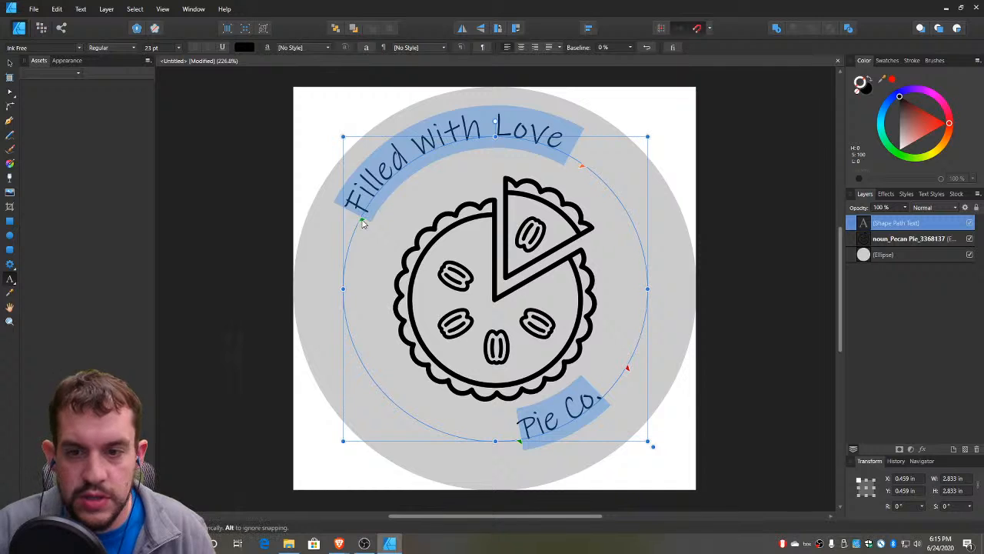
{"action": "scroll", "coordinate": [158, 50], "scroll_direction": "up", "scroll_amount": 1}
{"action": "scroll", "coordinate": [157, 50], "scroll_direction": "up", "scroll_amount": 2}
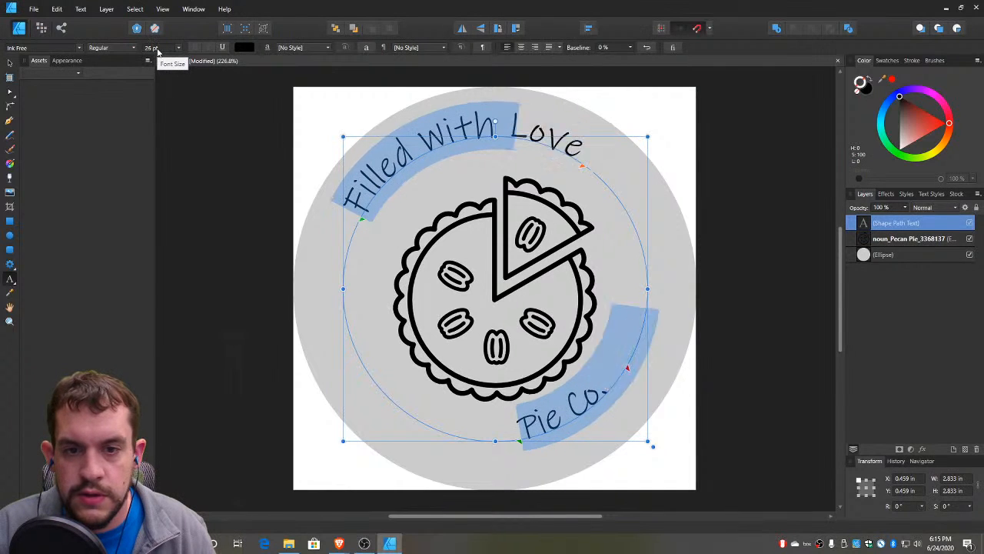
{"action": "scroll", "coordinate": [158, 50], "scroll_direction": "down", "scroll_amount": 1}
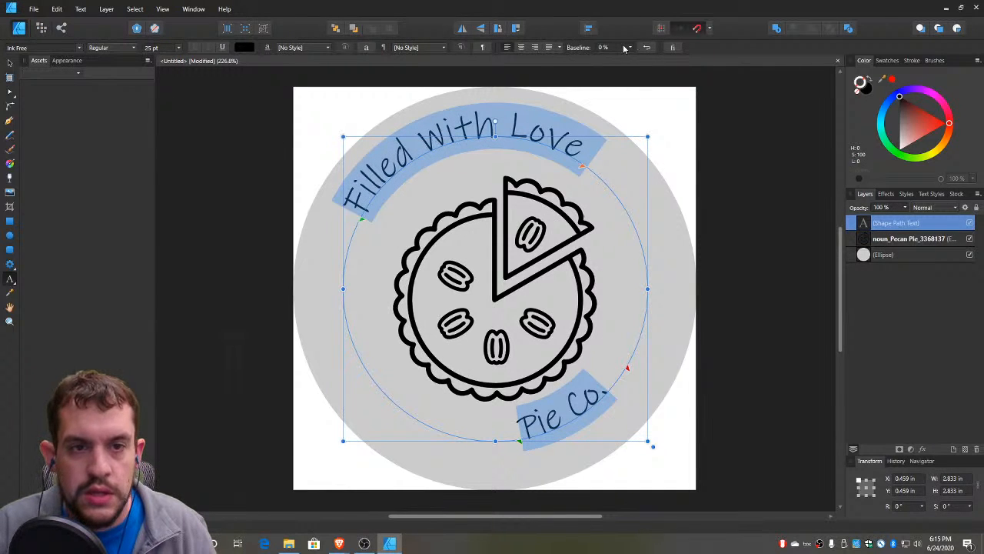
Set the curved text's baseline to 25 % and deselect it
{"action": "scroll", "coordinate": [623, 50], "scroll_direction": "up", "scroll_amount": 2}
{"action": "scroll", "coordinate": [623, 50], "scroll_direction": "up", "scroll_amount": 3}
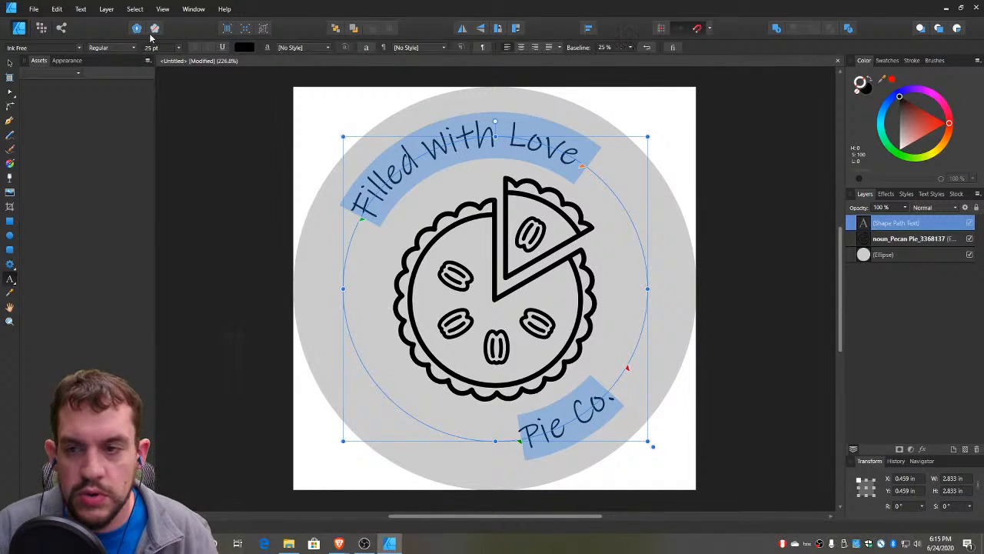
{"action": "left_click", "coordinate": [11, 68]}
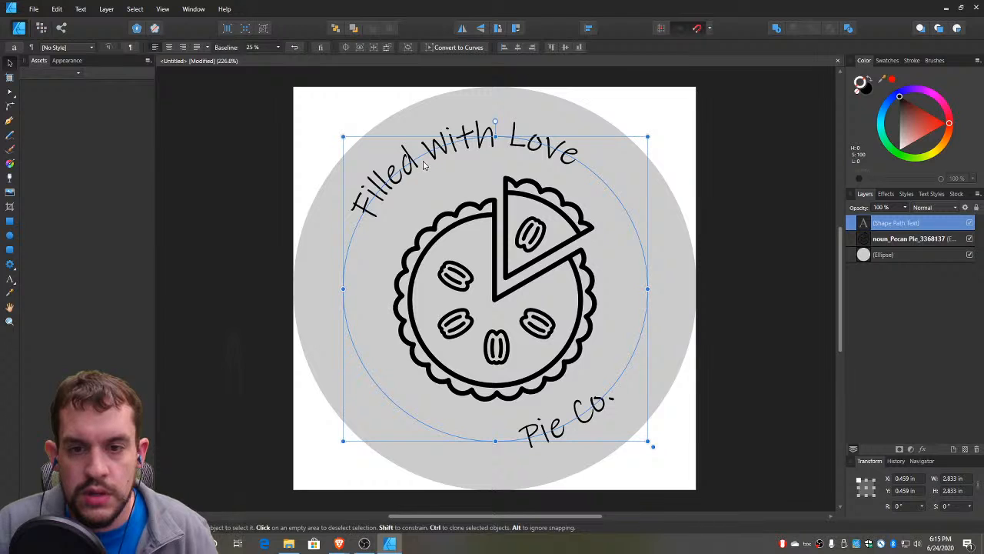
{"action": "left_click", "coordinate": [224, 235]}
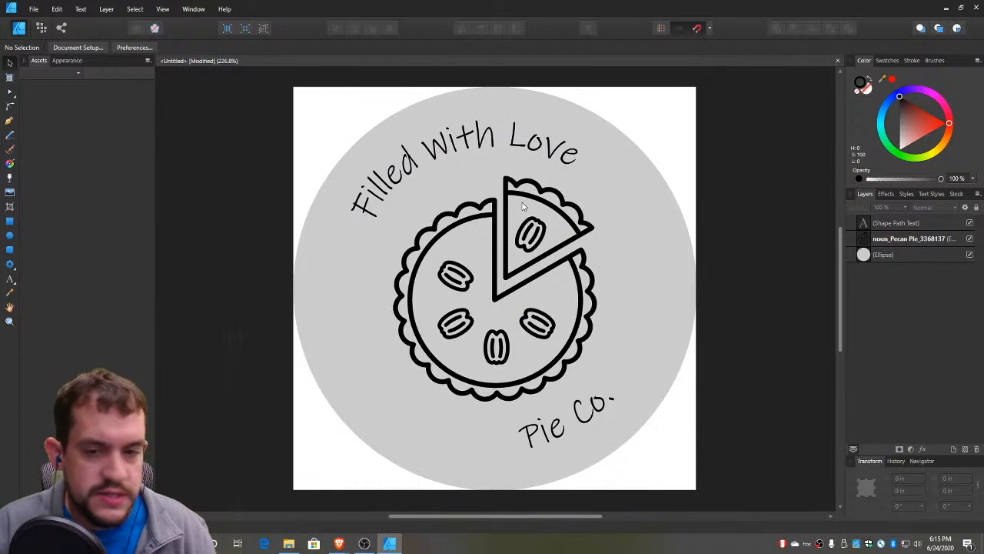
Enlarge the curved text and the pie graphic together about their centre to about 3.06 in wide
{"action": "left_click", "coordinate": [452, 153]}
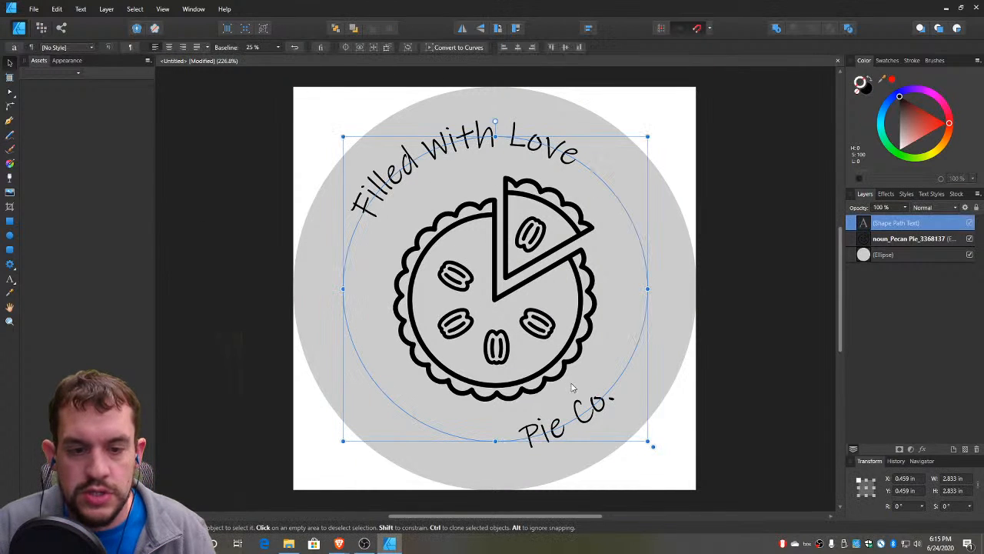
{"action": "left_click", "coordinate": [547, 330], "text": "shift"}
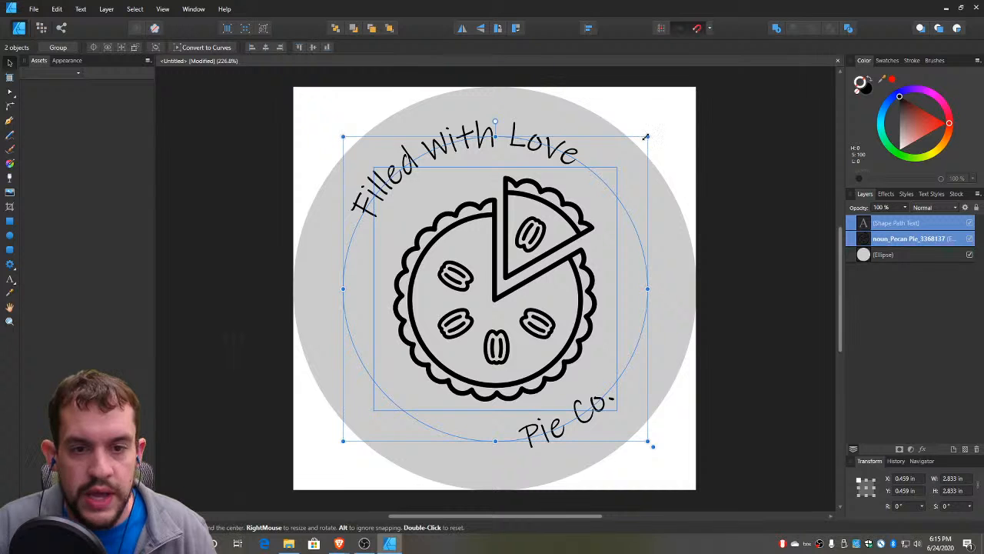
{"action": "mouse_move", "coordinate": [646, 136]}
{"action": "left_mouse_down"}
{"action": "mouse_move", "coordinate": [666, 115]}
{"action": "mouse_move", "coordinate": [660, 123]}
{"action": "left_mouse_up"}
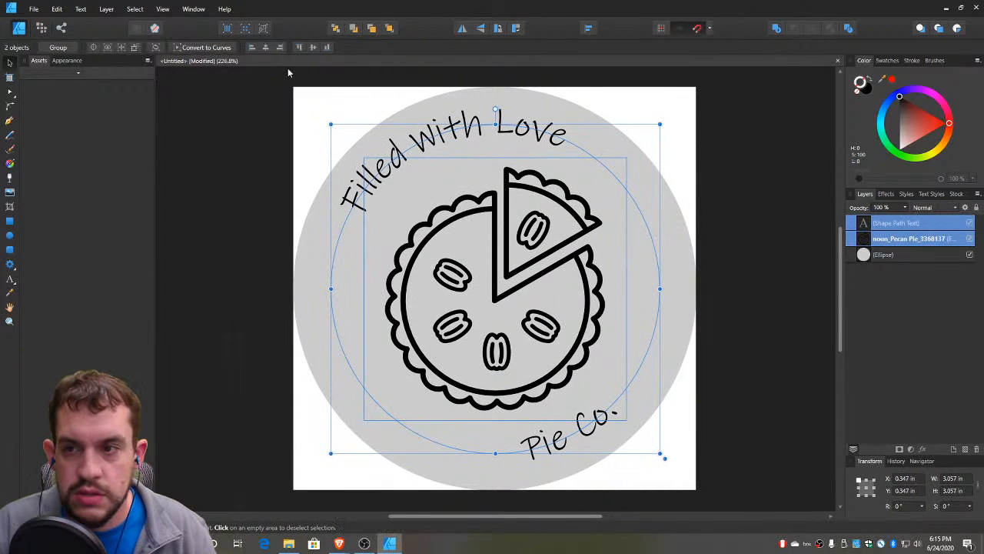
Set the whole curved company name to 27 pt and deselect it
{"action": "left_click", "coordinate": [406, 143]}
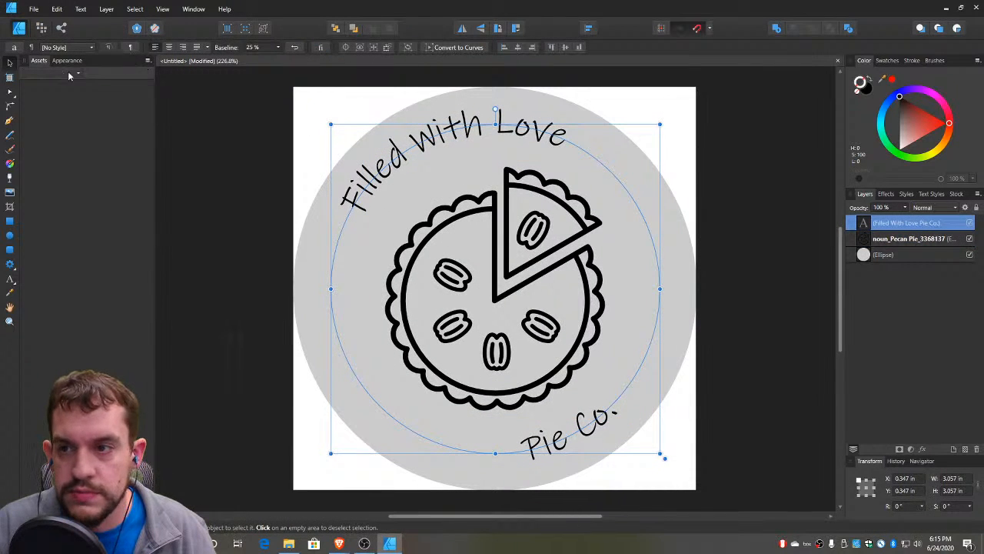
{"action": "double_click", "coordinate": [406, 150]}
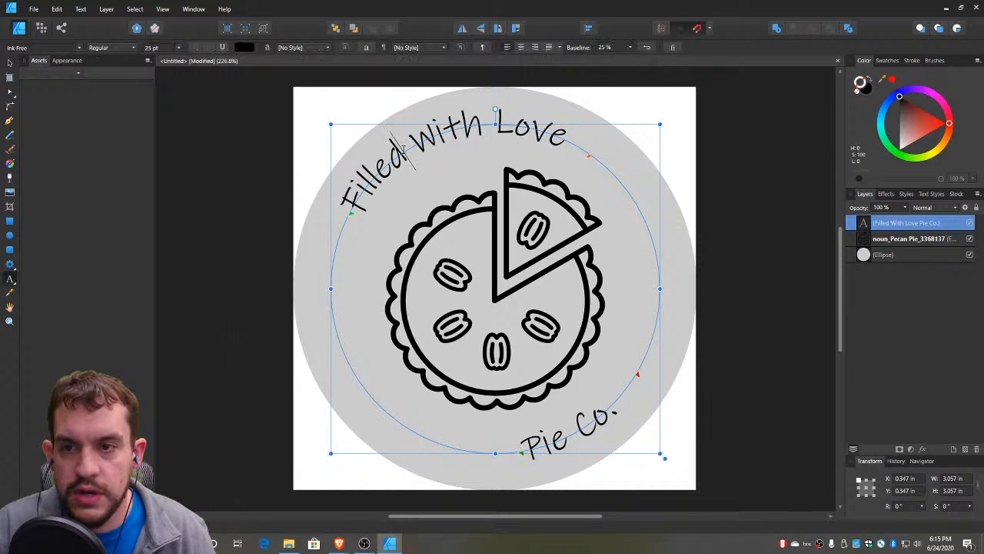
{"action": "key", "text": "ctrl+a"}
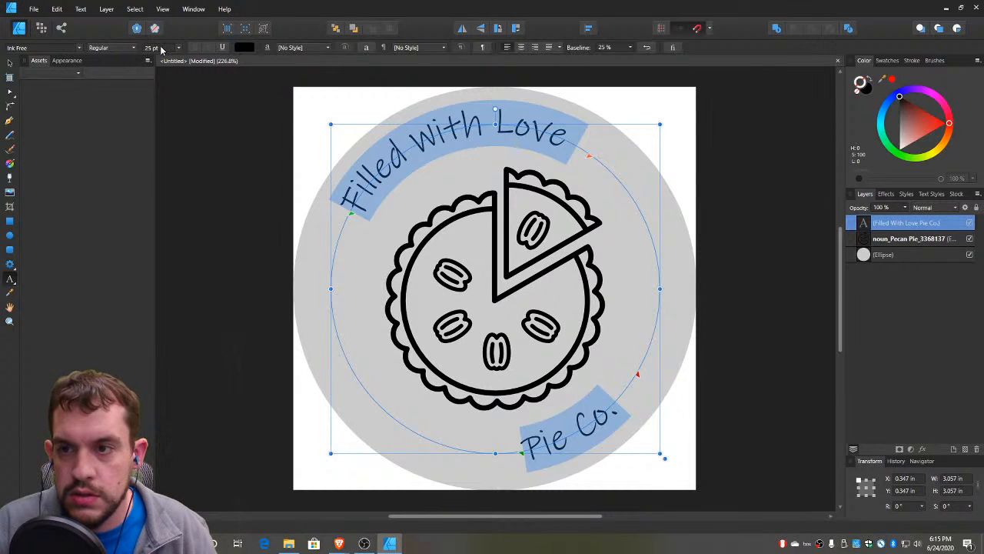
{"action": "scroll", "coordinate": [161, 49], "scroll_direction": "up", "scroll_amount": 3}
{"action": "scroll", "coordinate": [161, 49], "scroll_direction": "down", "scroll_amount": 1}
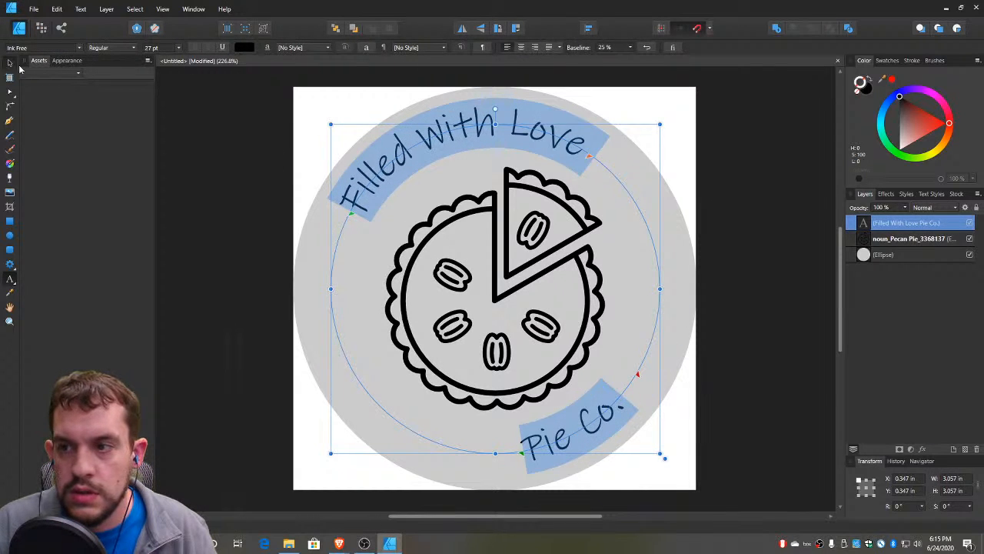
{"action": "left_click", "coordinate": [10, 62]}
{"action": "left_click", "coordinate": [251, 137]}
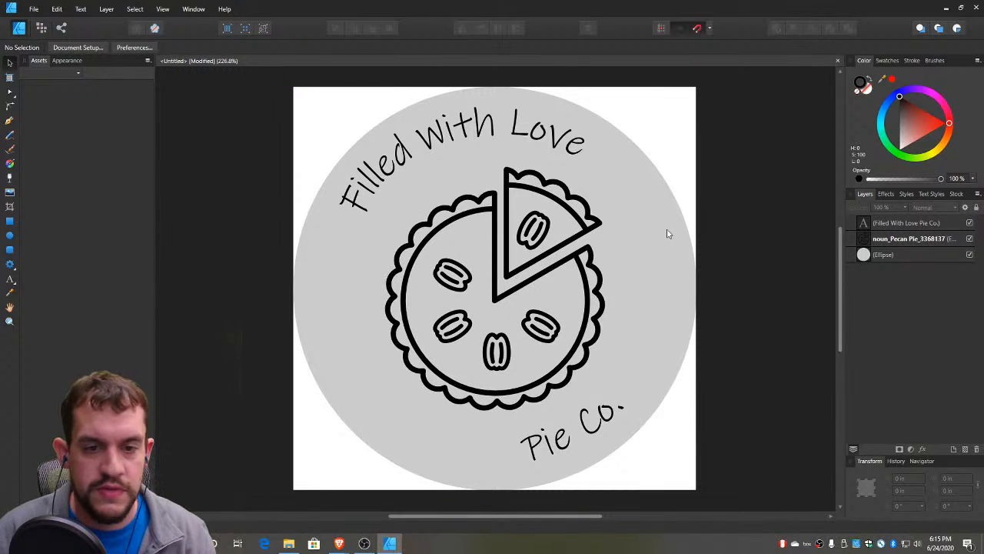
Replace the grey background circle with an unfilled 3.75 in circle spanning the whole page, with a 1 pt black stroke
{"action": "left_click", "coordinate": [668, 234]}
{"action": "key", "text": "Delete"}
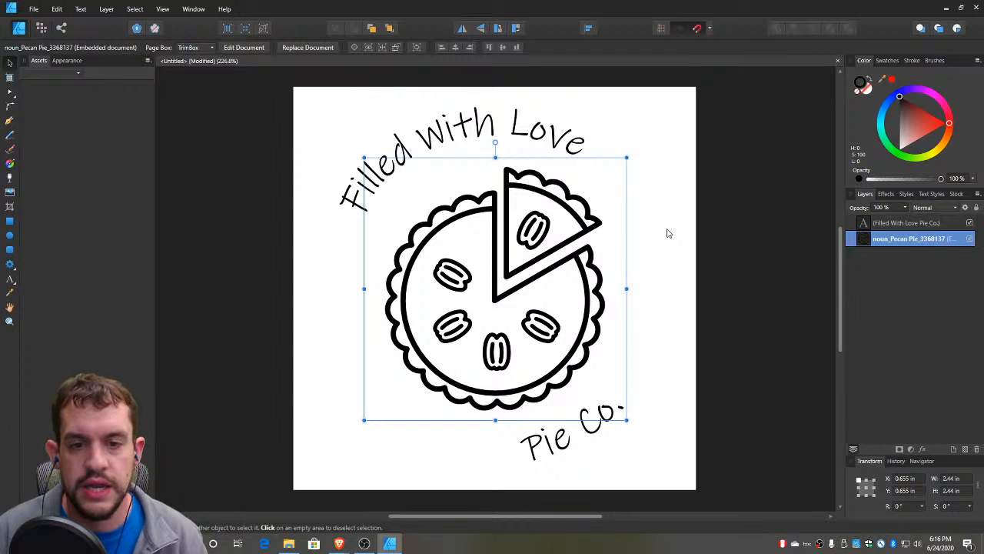
{"action": "left_click", "coordinate": [9, 235]}
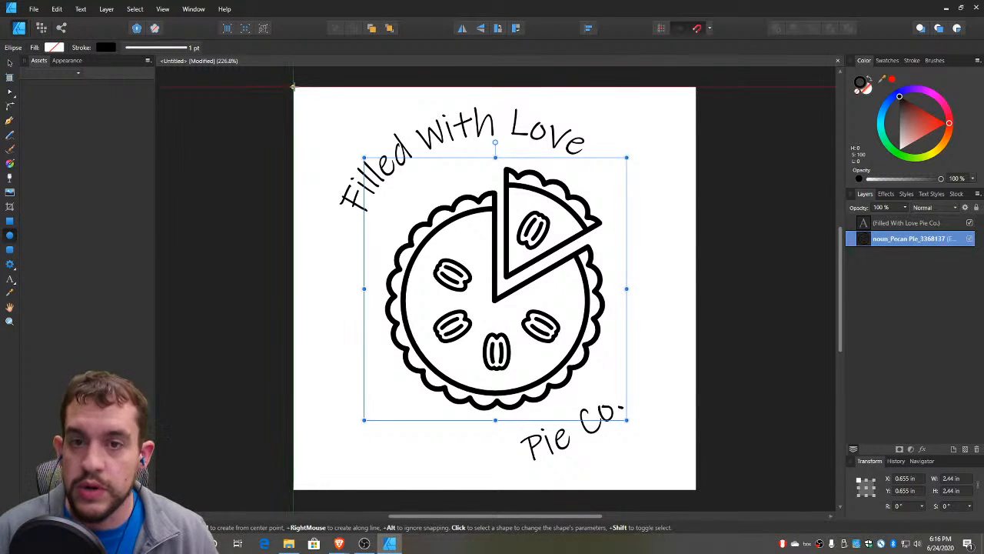
{"action": "mouse_move", "coordinate": [294, 87]}
{"action": "left_mouse_down"}
{"action": "mouse_move", "coordinate": [495, 303]}
{"action": "mouse_move", "coordinate": [696, 489]}
{"action": "left_mouse_up"}
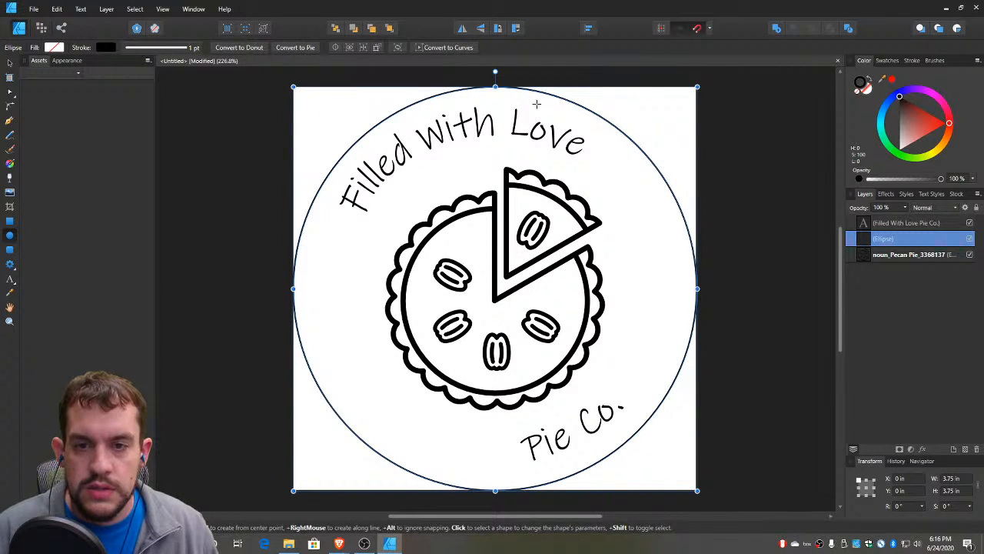
Change the outer circle's stroke colour to pure red and deselect it
{"action": "left_click", "coordinate": [908, 62]}
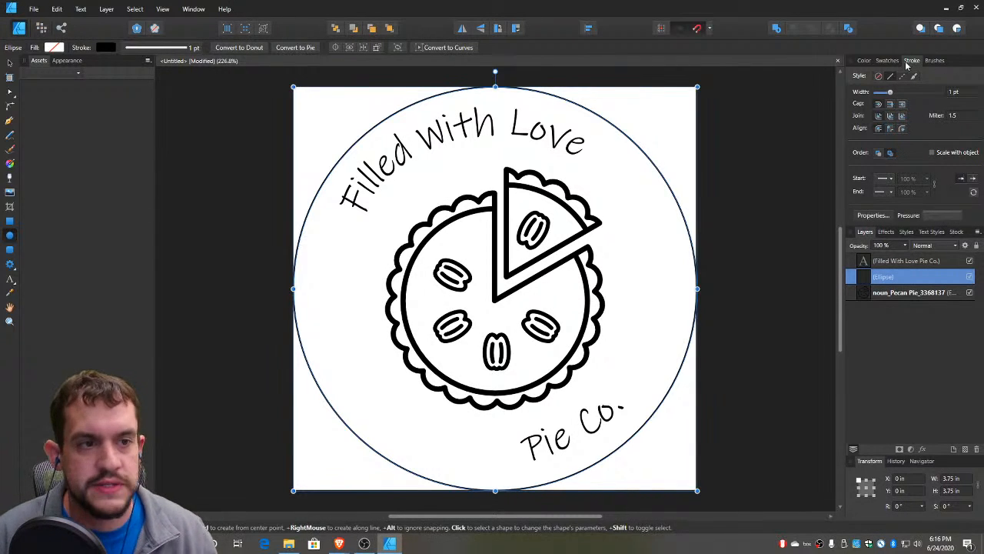
{"action": "left_click", "coordinate": [864, 60]}
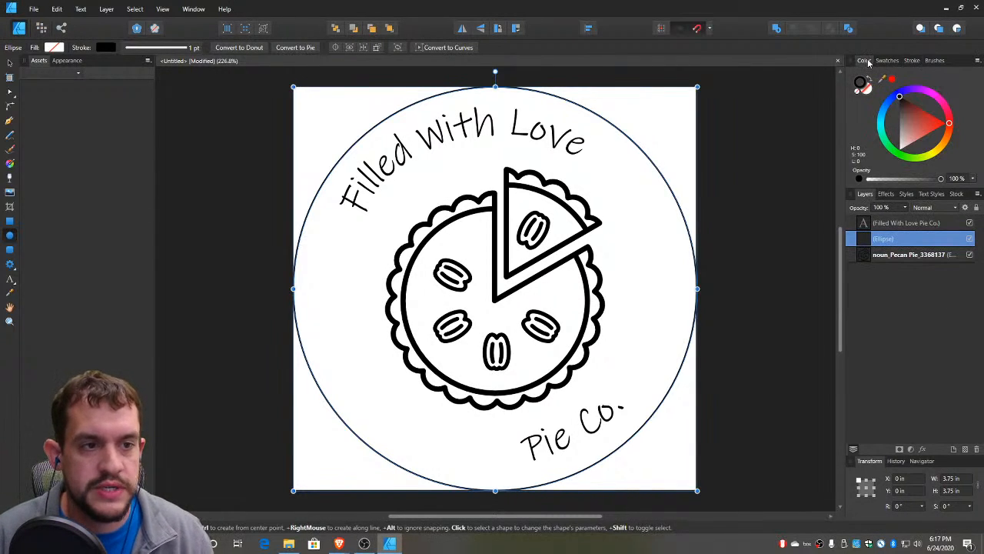
{"action": "left_click", "coordinate": [947, 124]}
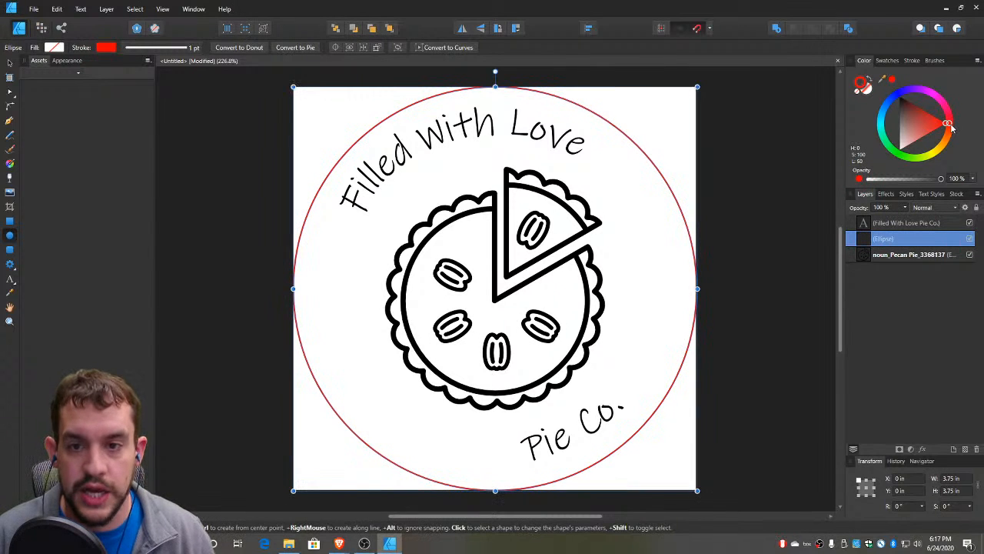
{"action": "key", "text": "v"}
{"action": "left_click", "coordinate": [257, 126]}
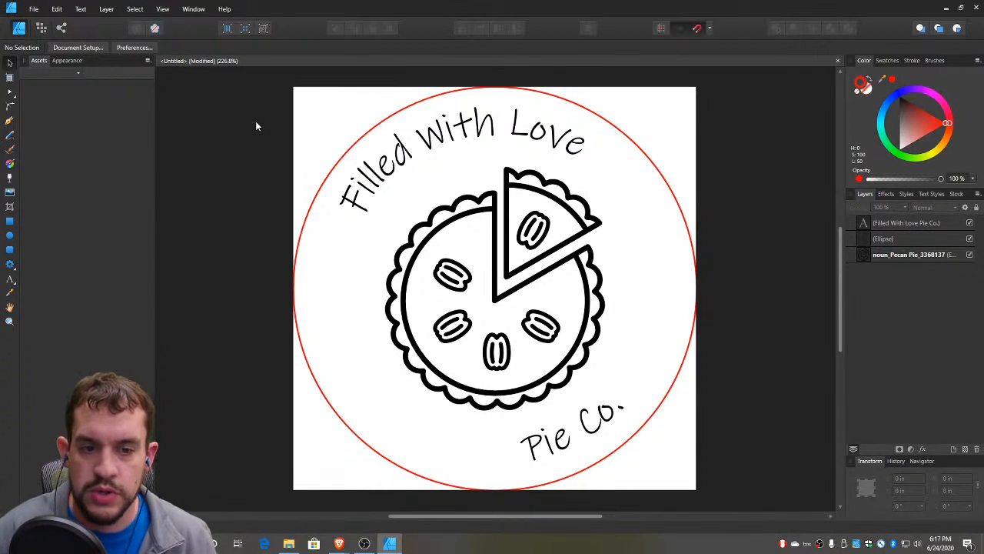
Set the red outer circle's stroke width to 0.2 pt and deselect it
{"action": "left_click", "coordinate": [456, 116]}
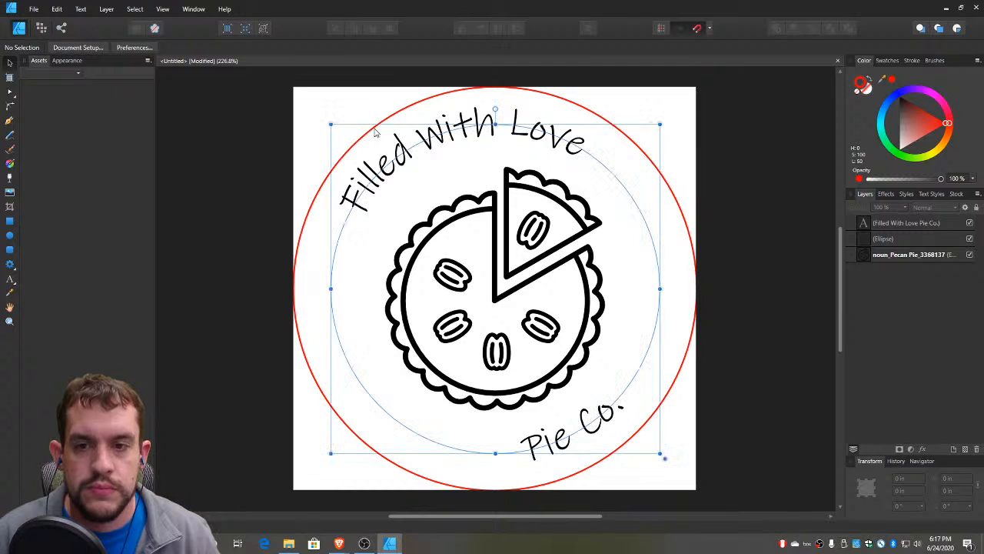
{"action": "left_click", "coordinate": [512, 88]}
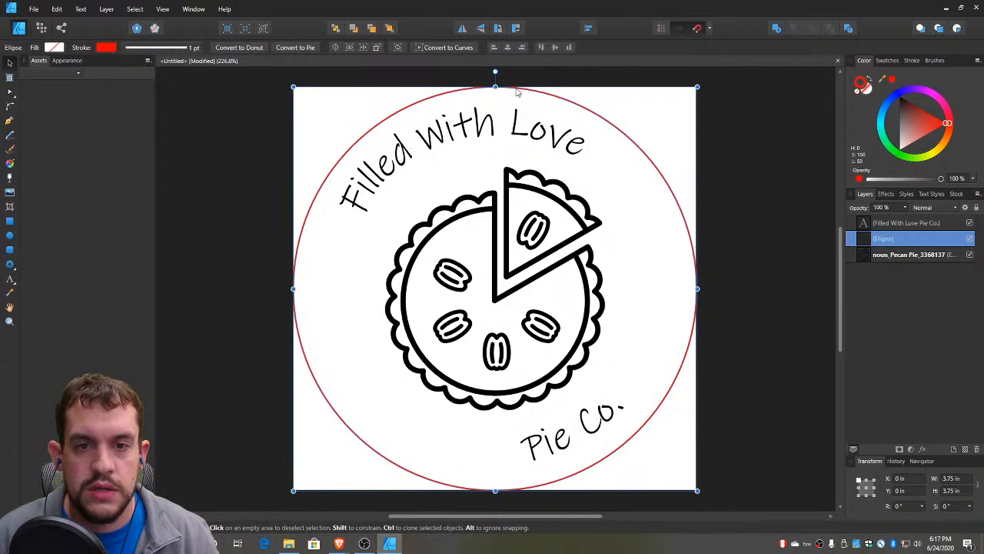
{"action": "left_click", "coordinate": [921, 63]}
{"action": "left_click", "coordinate": [964, 92]}
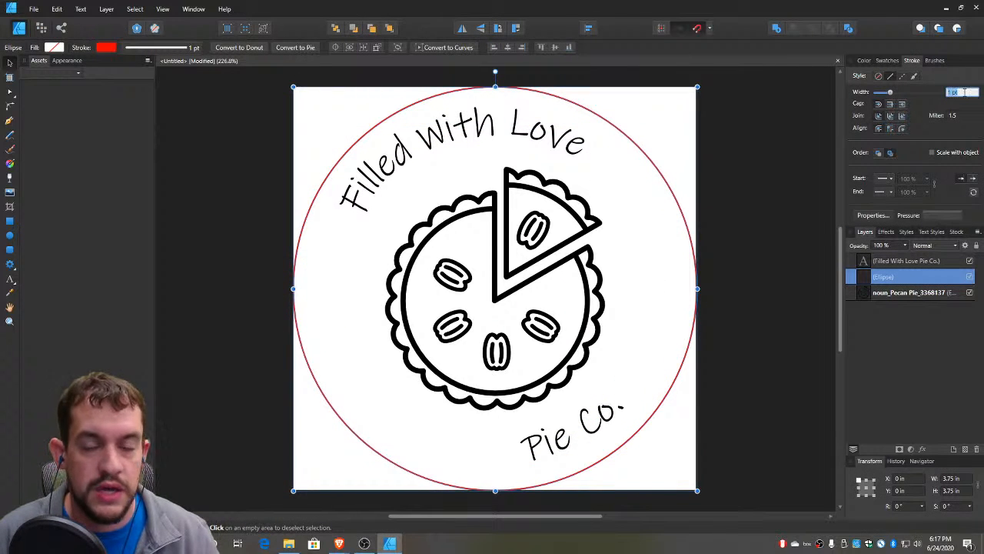
{"action": "type", "text": "2"}
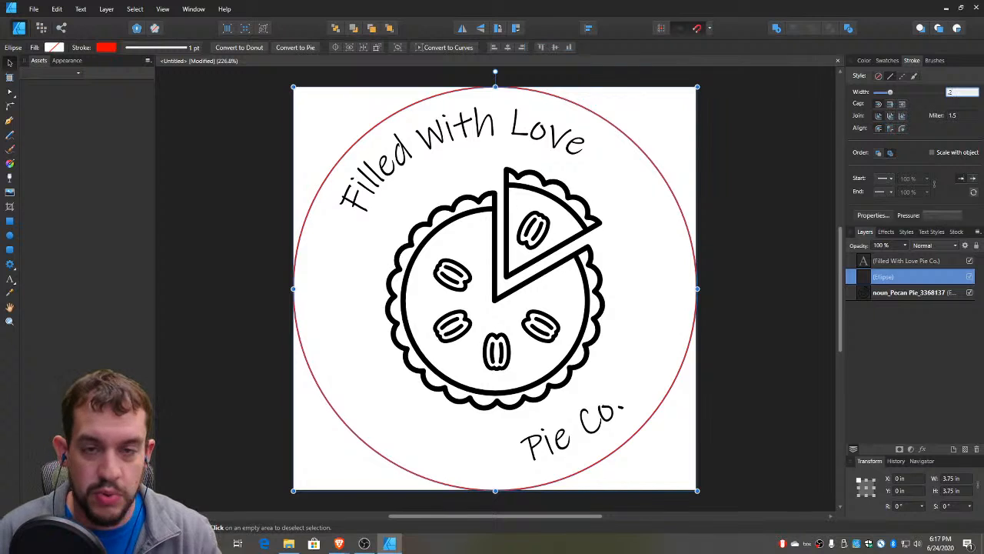
{"action": "key", "text": "Return"}
{"action": "left_click", "coordinate": [808, 166]}
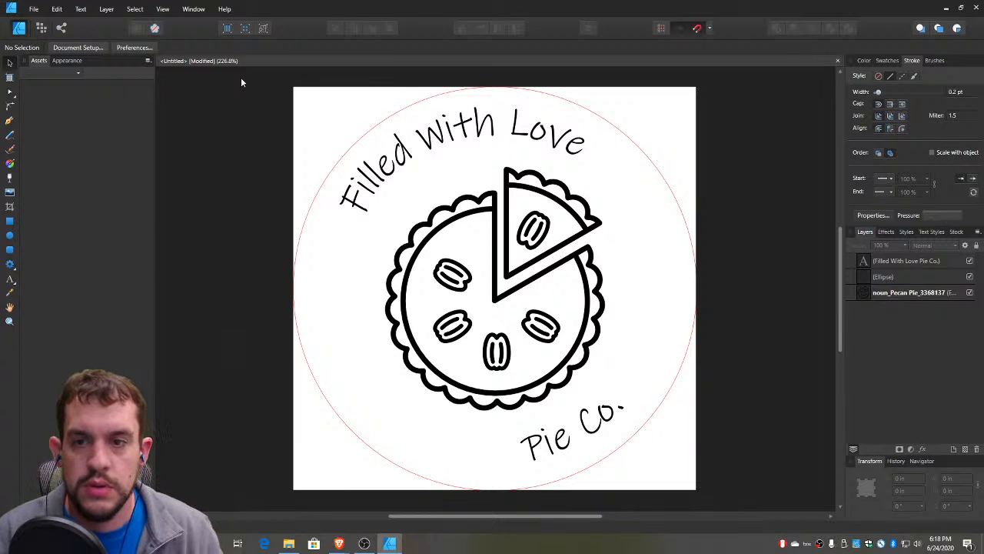
{"action": "left_click_drag", "start_coordinate": [241, 77], "coordinate": [760, 497]}
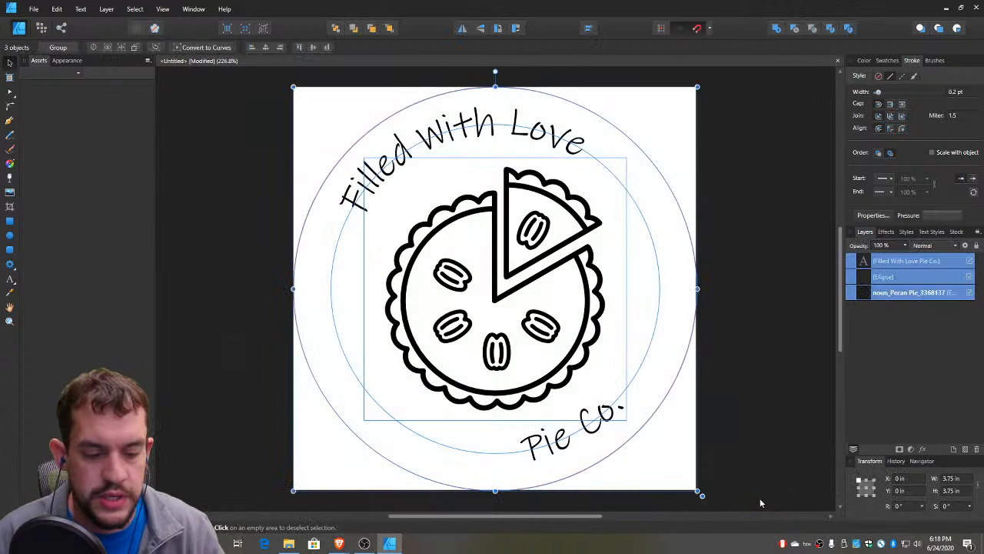
{"action": "key", "text": "Delete"}
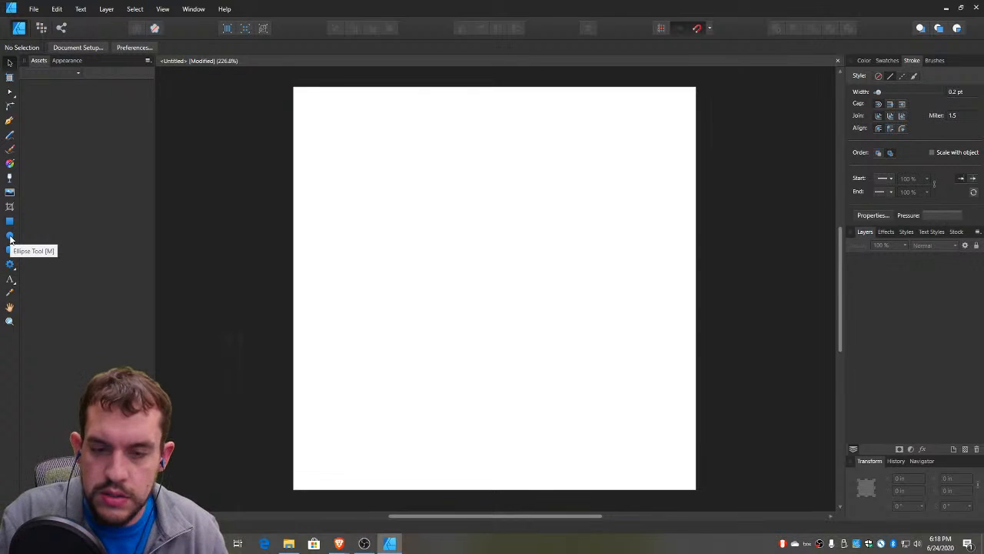
{"action": "key", "text": "ctrl+z"}
{"action": "left_click", "coordinate": [223, 241]}
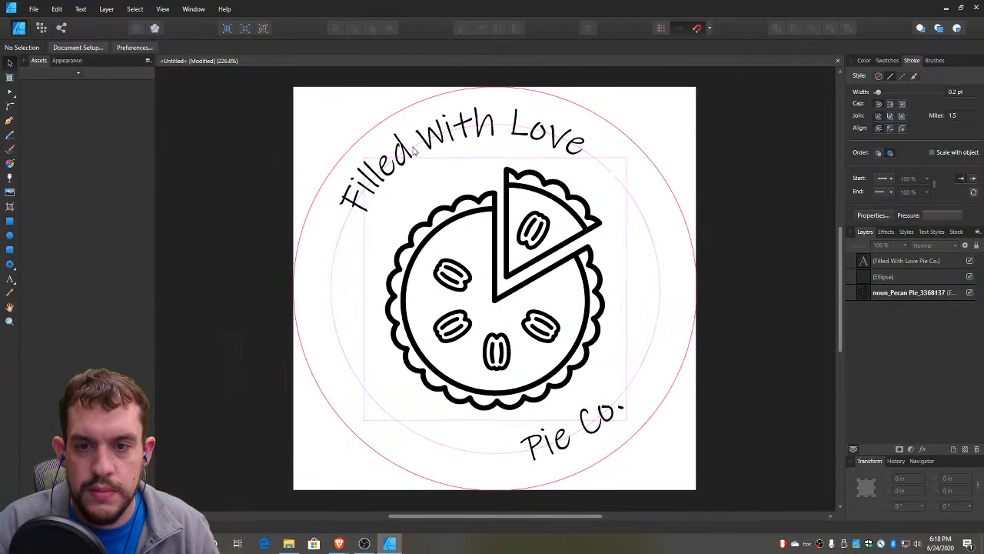
Delete the curved company name text and the red outer circle, keeping only the pie graphic
{"action": "left_click", "coordinate": [416, 148]}
{"action": "key", "text": "Delete"}
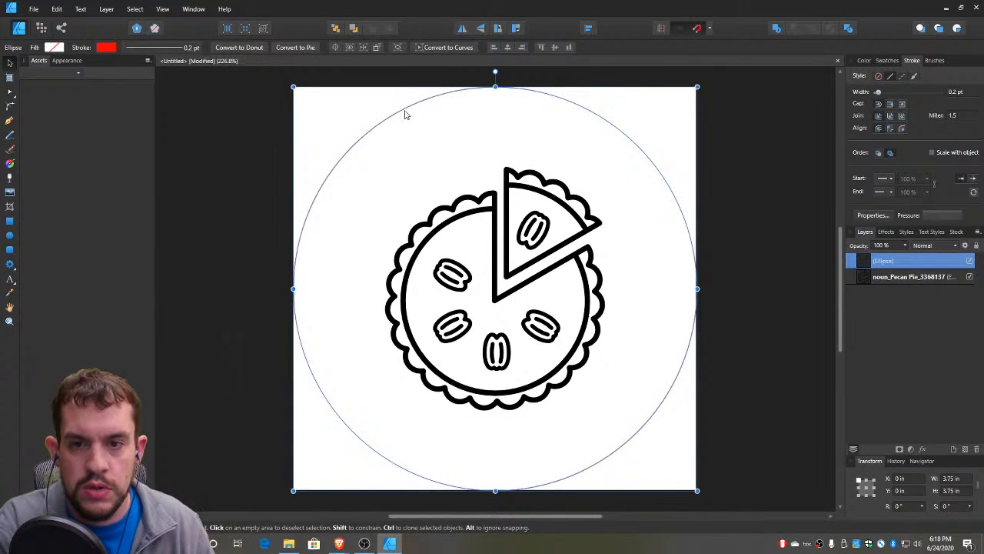
{"action": "key", "text": "Delete"}
{"action": "left_click", "coordinate": [234, 257]}
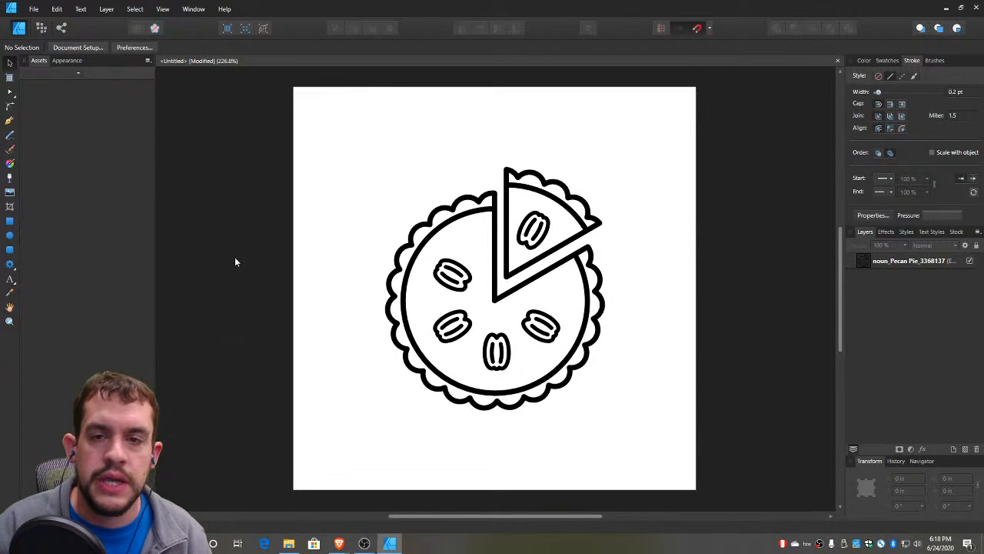
Draw an unfilled red circle about 2.33 in wide and position it evenly around the whole pie
{"action": "left_click", "coordinate": [9, 236]}
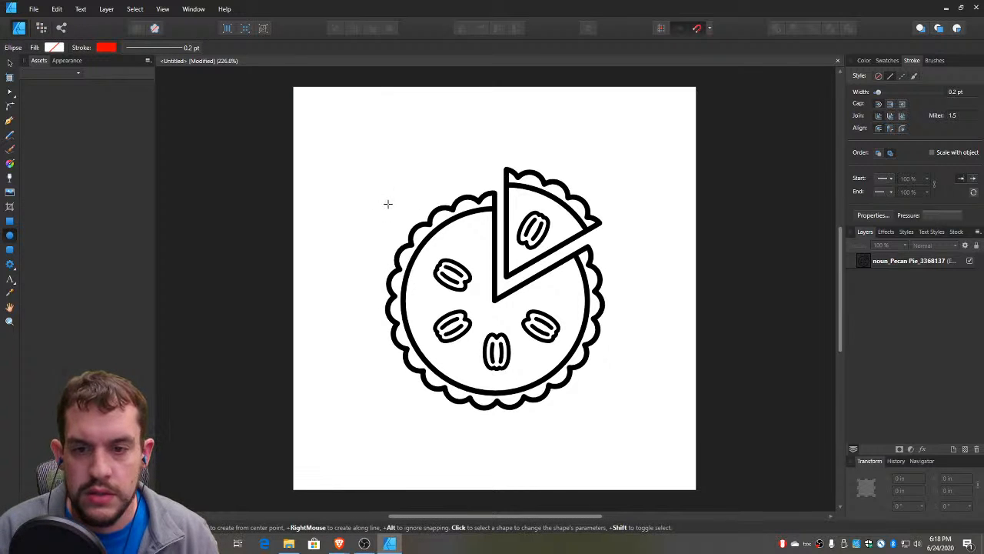
{"action": "left_click_drag", "start_coordinate": [379, 188], "coordinate": [635, 432]}
{"action": "key", "text": "v"}
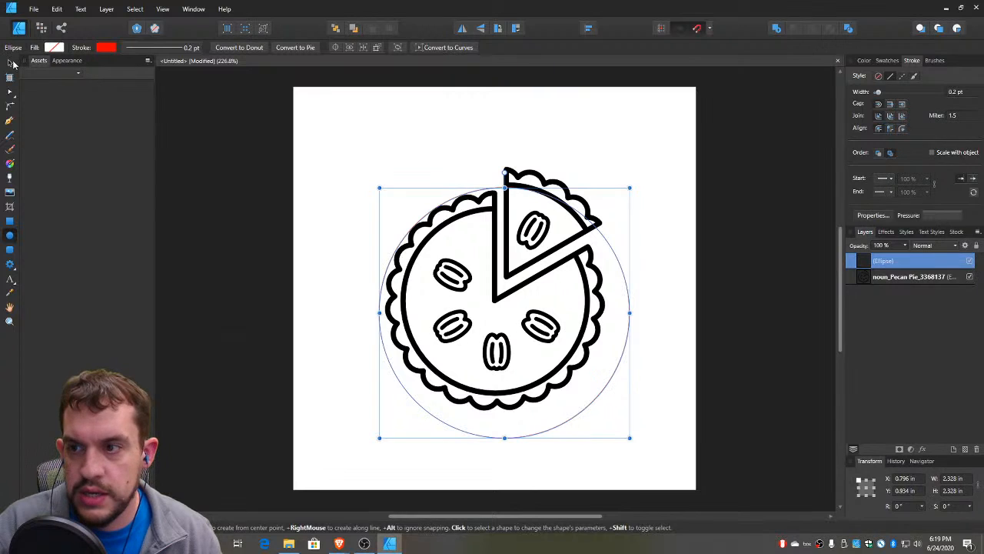
{"action": "left_click_drag", "start_coordinate": [593, 399], "coordinate": [582, 387]}
{"action": "left_click", "coordinate": [207, 215]}
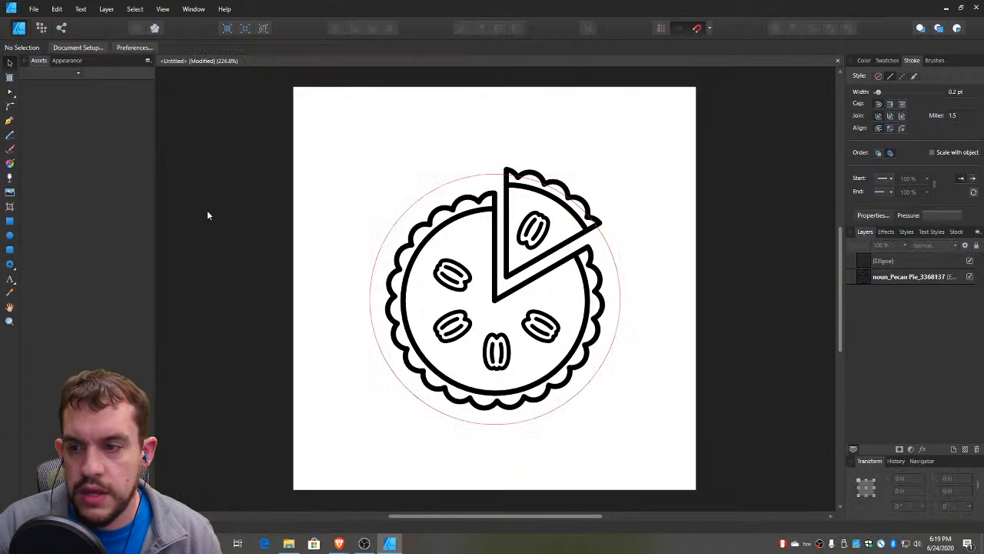
Draw a second, concentric circle about 2.71 in wide around the first one and deselect it
{"action": "left_click", "coordinate": [10, 236]}
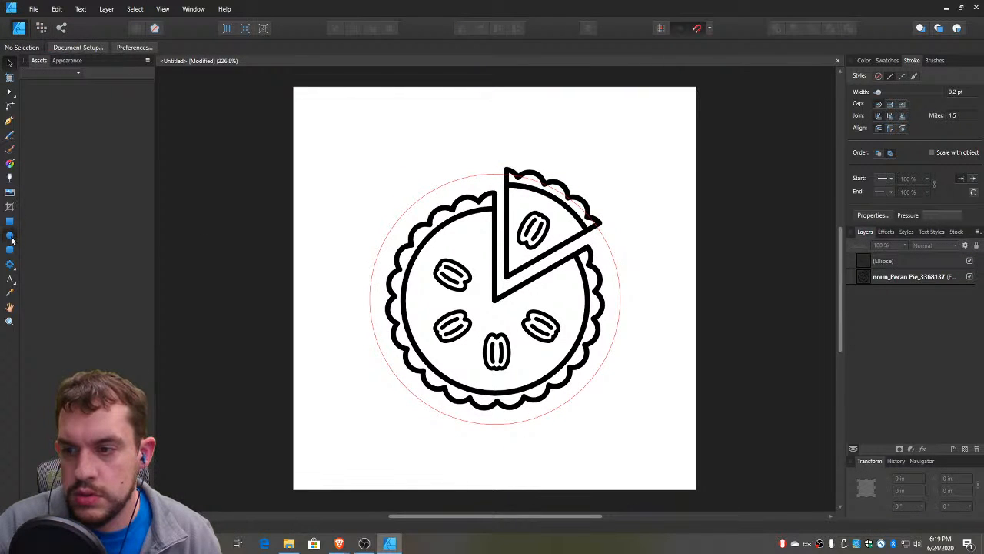
{"action": "left_click_drag", "start_coordinate": [356, 158], "coordinate": [608, 395]}
{"action": "key", "text": "v"}
{"action": "left_click", "coordinate": [626, 115]}
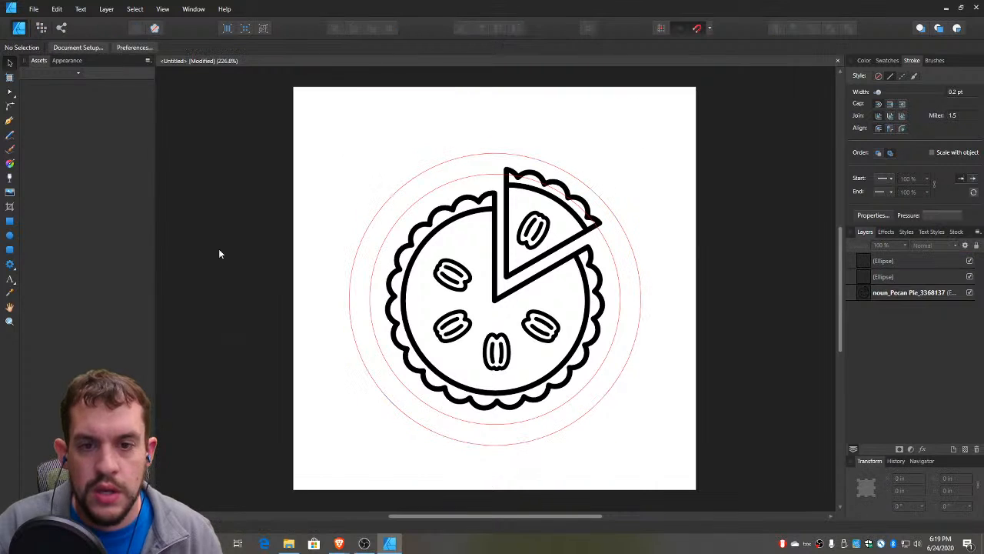
Draw a triangle about 1.63 by 1.73 in outward from the pie's centre and rotate it to about 152°
{"action": "left_click", "coordinate": [10, 253]}
{"action": "left_click", "coordinate": [13, 268]}
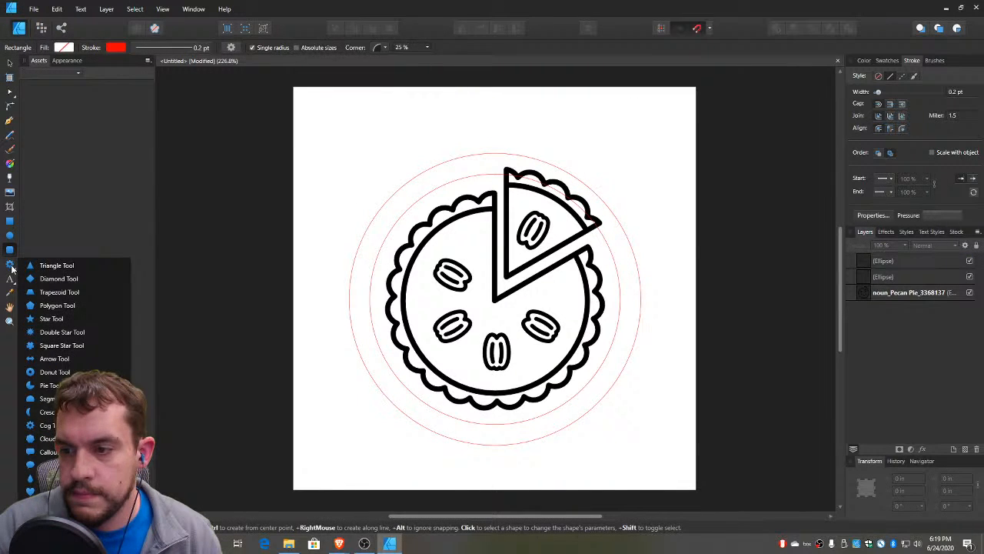
{"action": "left_click", "coordinate": [56, 266]}
{"action": "left_click_drag", "start_coordinate": [495, 299], "coordinate": [670, 113]}
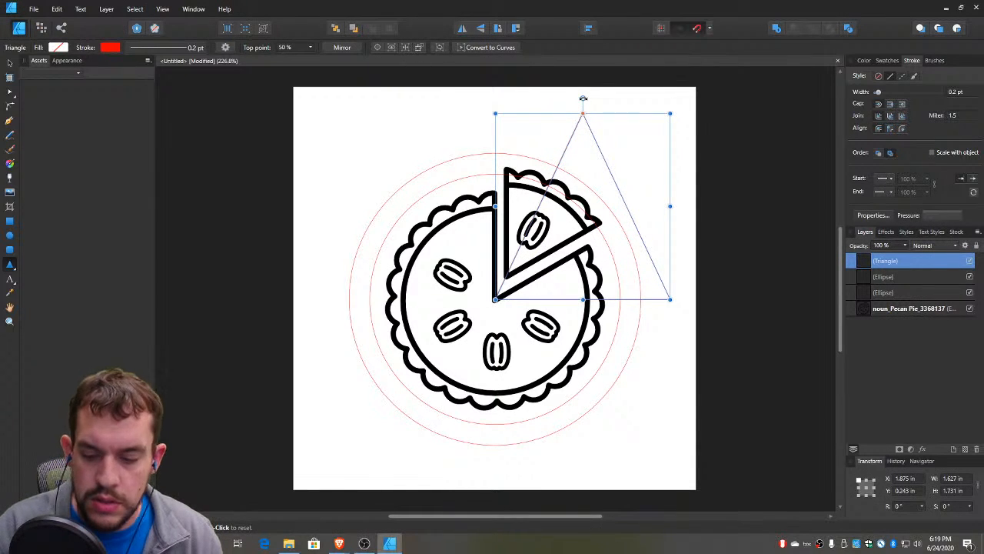
{"action": "left_click_drag", "start_coordinate": [583, 99], "coordinate": [508, 343]}
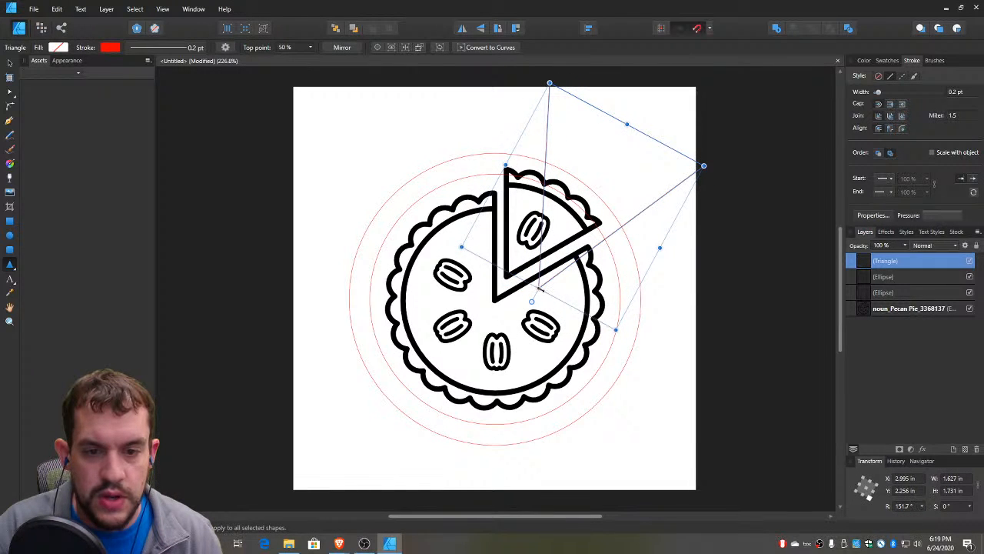
Fit the triangle over the slice opening, about 1.73 by 1.52 in at about 151°, with its tip at the pie's centre
{"action": "key", "text": "v"}
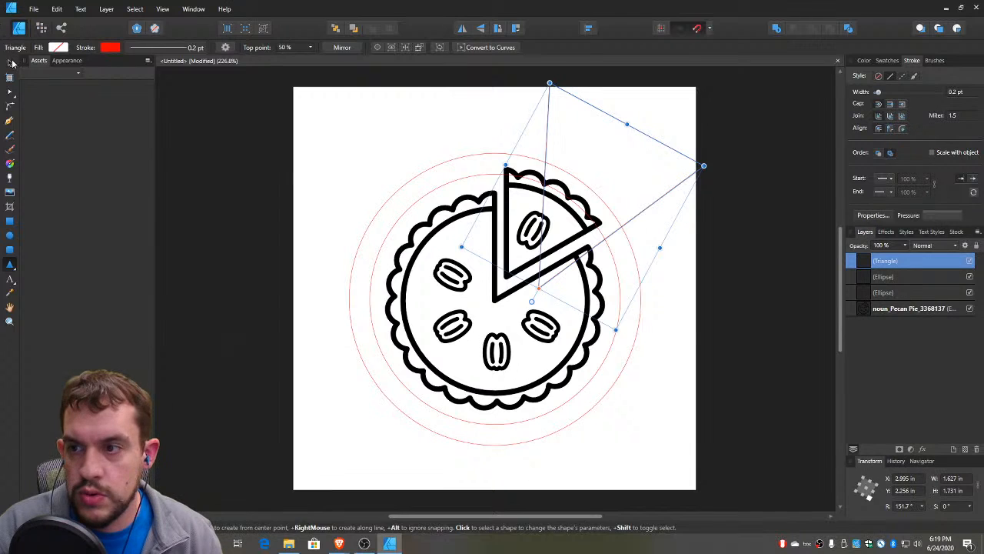
{"action": "left_click_drag", "start_coordinate": [539, 287], "coordinate": [549, 268]}
{"action": "left_click_drag", "start_coordinate": [643, 140], "coordinate": [590, 171]}
{"action": "left_click_drag", "start_coordinate": [611, 269], "coordinate": [623, 273]}
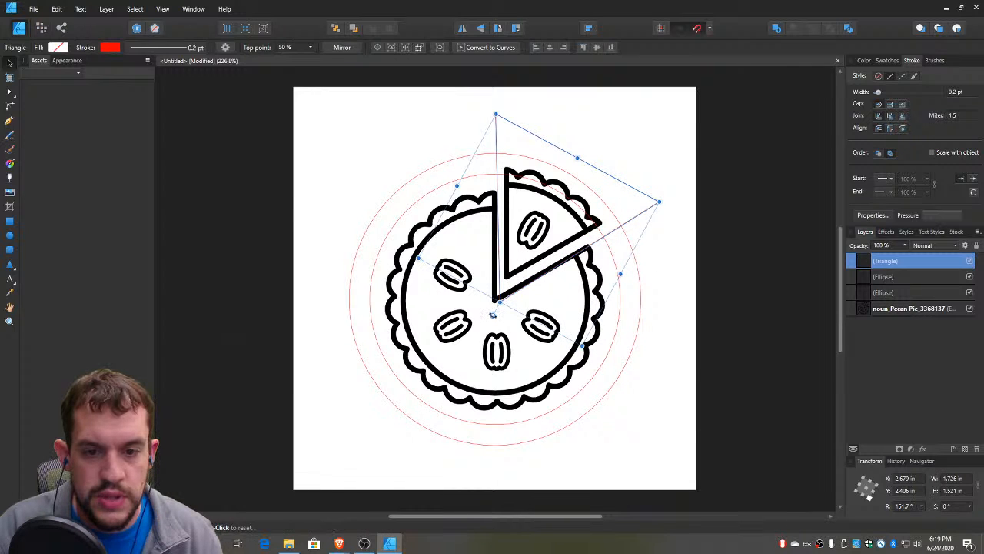
{"action": "left_click_drag", "start_coordinate": [493, 315], "coordinate": [491, 315]}
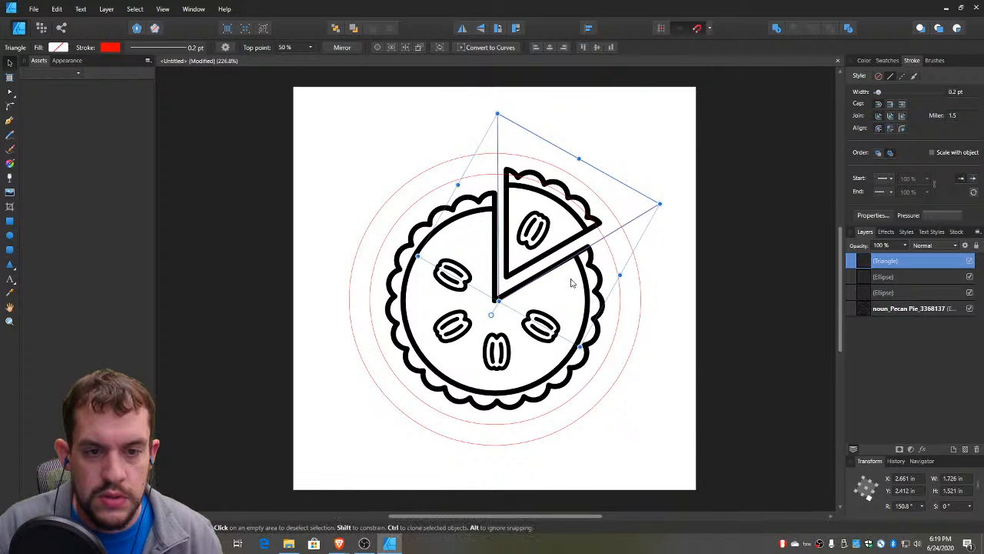
{"action": "left_click_drag", "start_coordinate": [626, 225], "coordinate": [624, 228]}
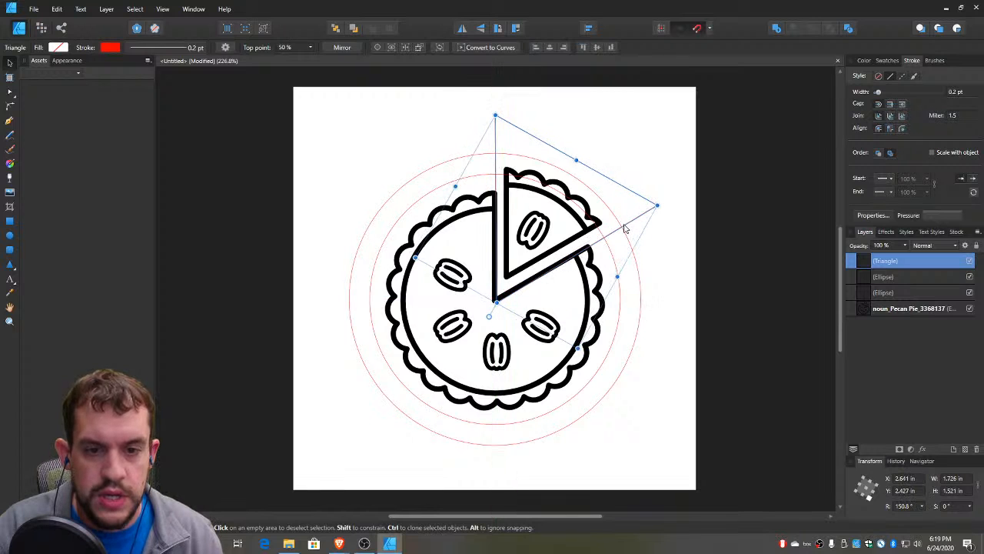
{"action": "left_click", "coordinate": [620, 143]}
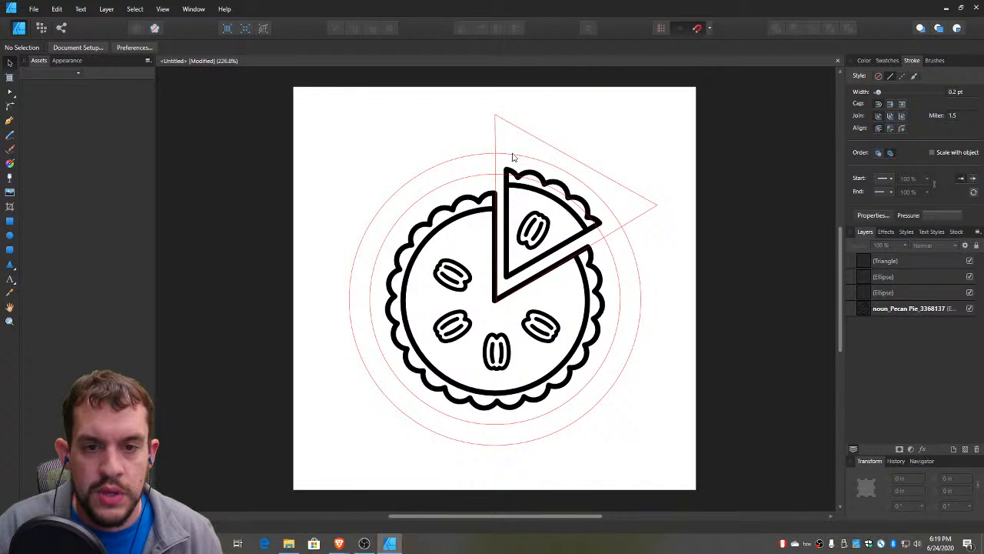
Try to subtract the triangle from the larger circle
{"action": "left_click", "coordinate": [477, 155]}
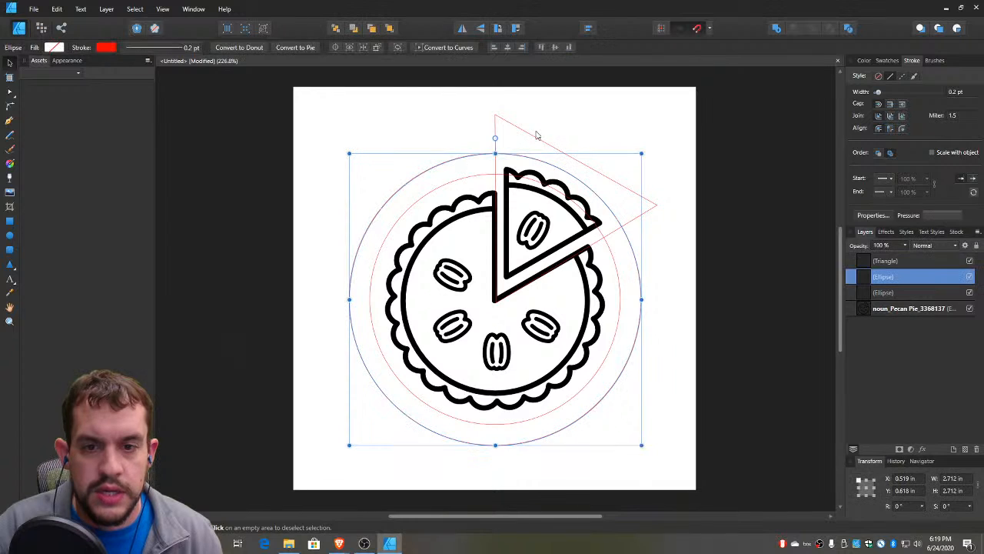
{"action": "left_click", "coordinate": [535, 138], "text": "shift"}
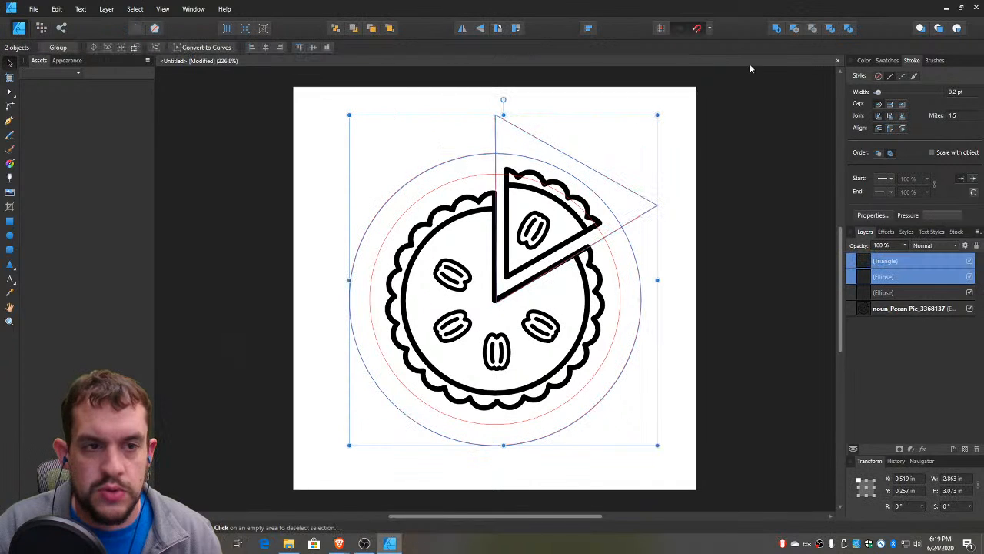
{"action": "left_click", "coordinate": [795, 29]}
{"action": "key", "text": "ctrl+z"}
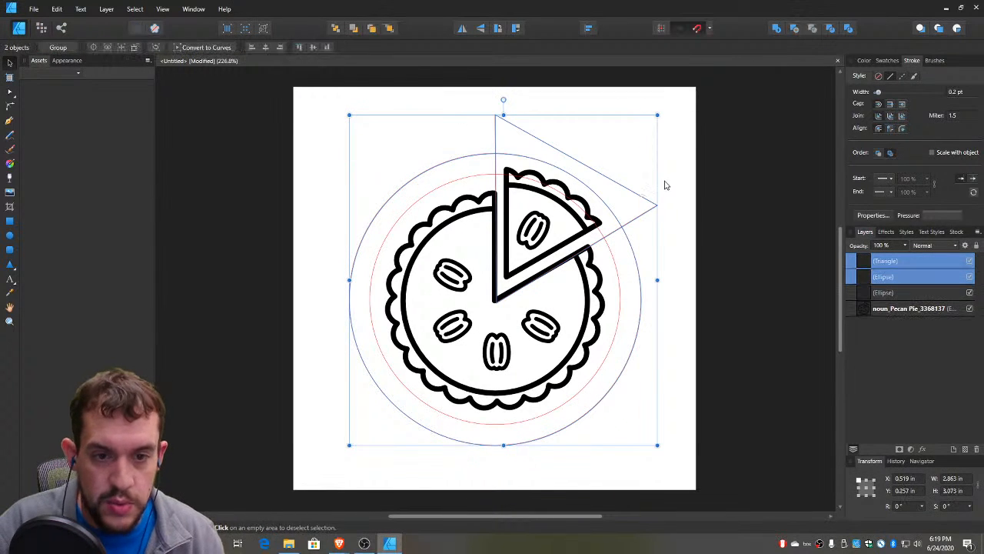
{"action": "left_click", "coordinate": [670, 220]}
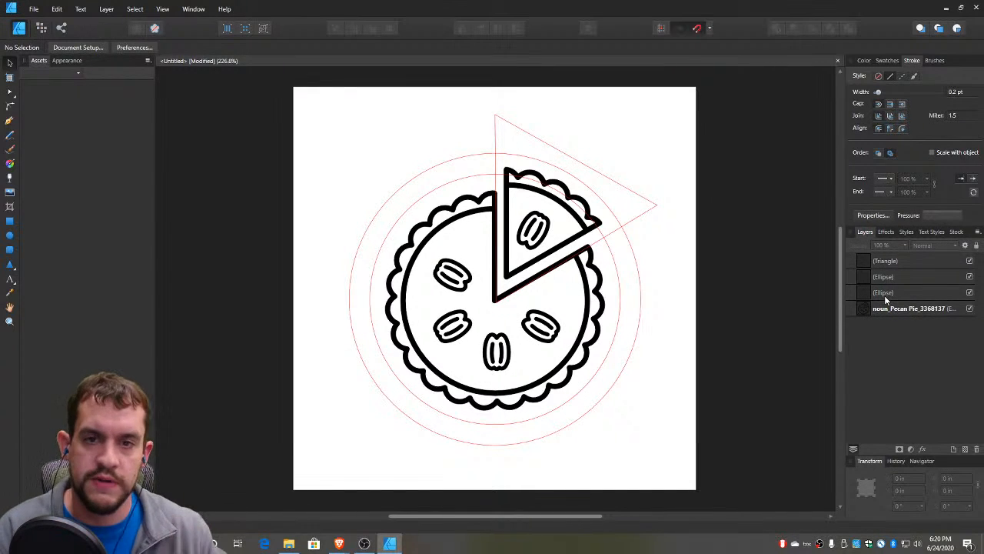
Move the triangle beneath both circles in the stacking order, just above the pie graphic
{"action": "left_click", "coordinate": [636, 198]}
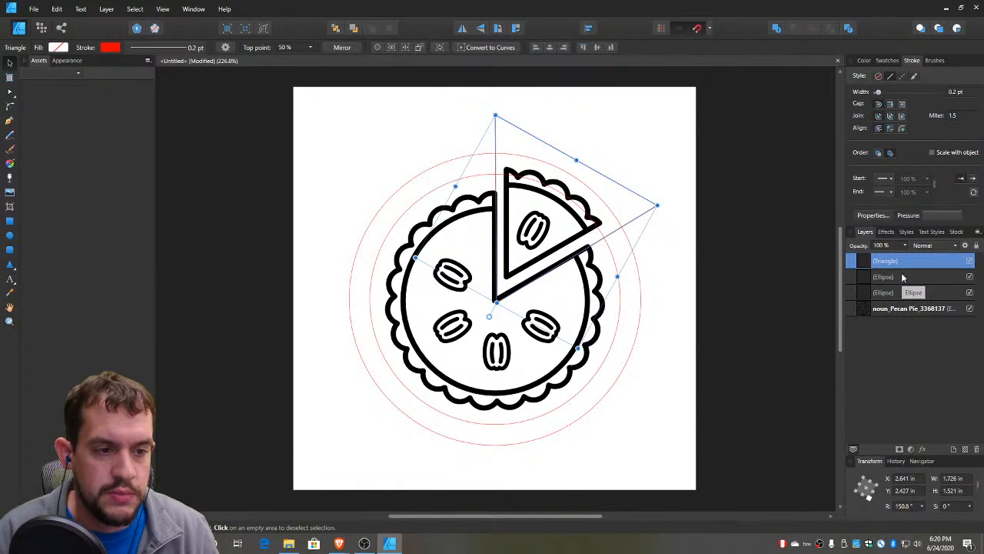
{"action": "left_click_drag", "start_coordinate": [911, 263], "coordinate": [873, 301]}
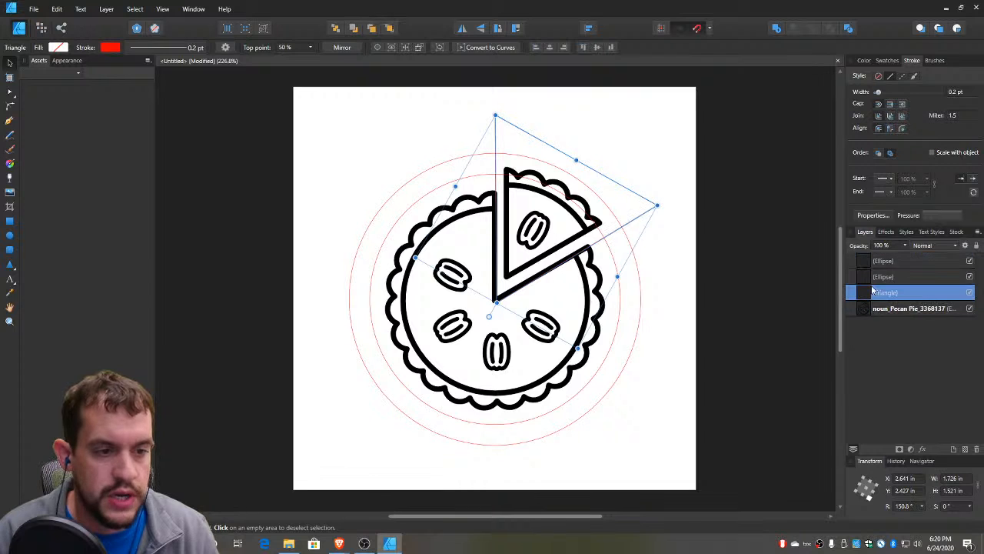
Try to subtract the larger circle from the triangle beneath it
{"action": "left_click", "coordinate": [449, 165], "text": "shift"}
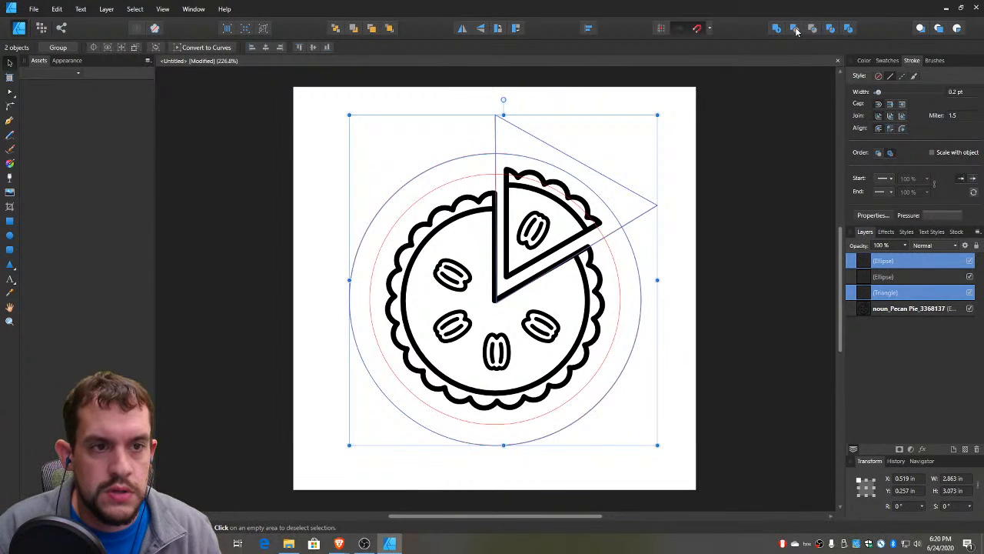
{"action": "left_click", "coordinate": [796, 28]}
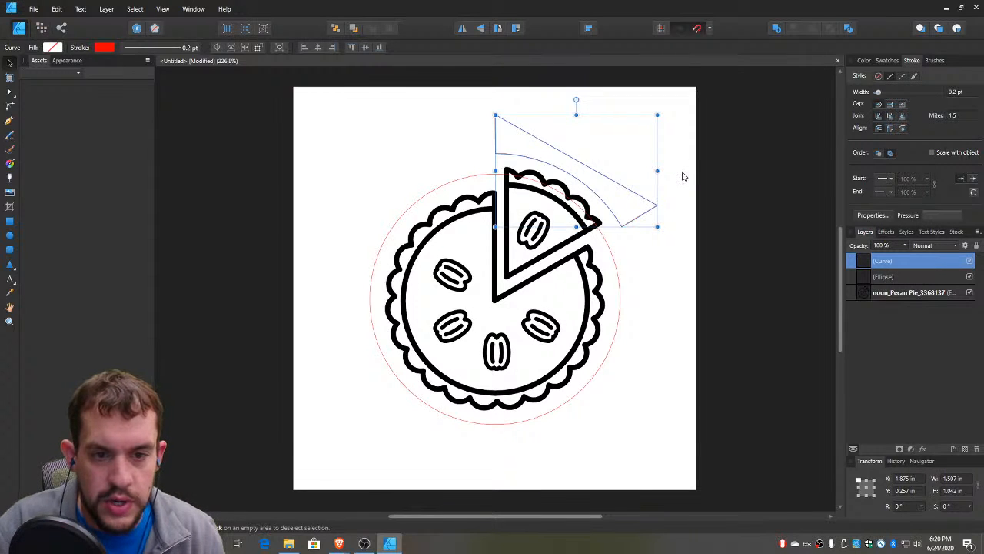
{"action": "key", "text": "ctrl+z"}
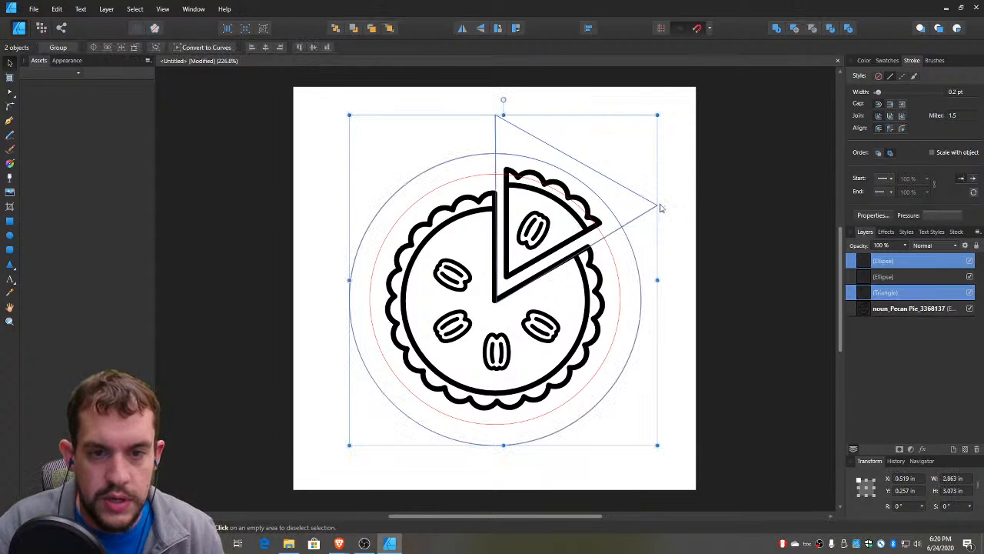
{"action": "left_click", "coordinate": [471, 140]}
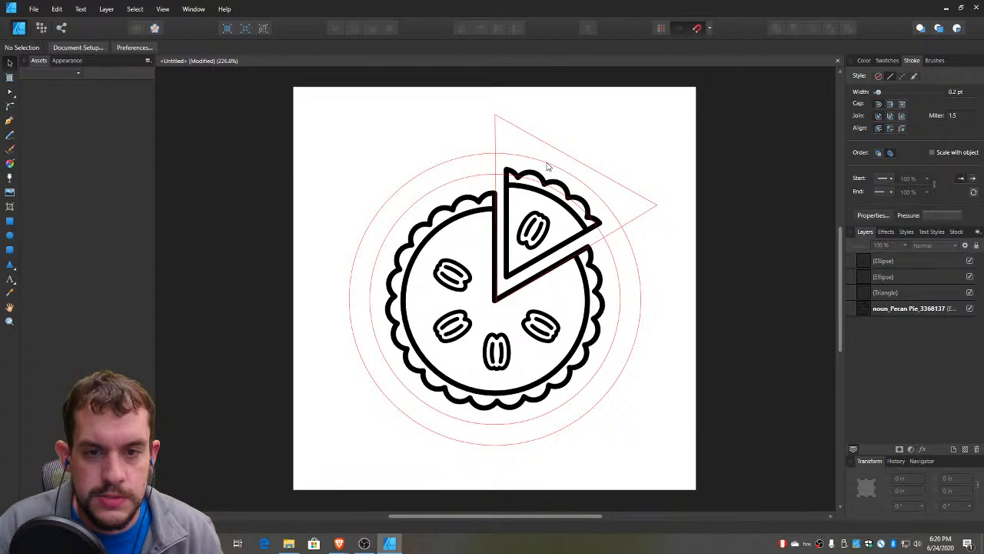
Intersect the triangle with the larger circle, keeping only the wedge around the raised pie slice
{"action": "left_click", "coordinate": [557, 153]}
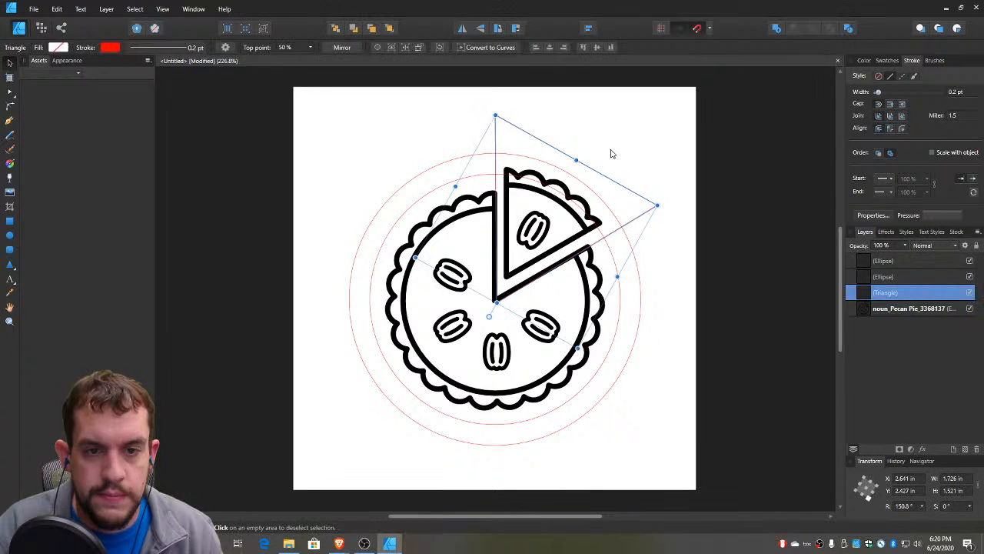
{"action": "left_click", "coordinate": [606, 206], "text": "shift"}
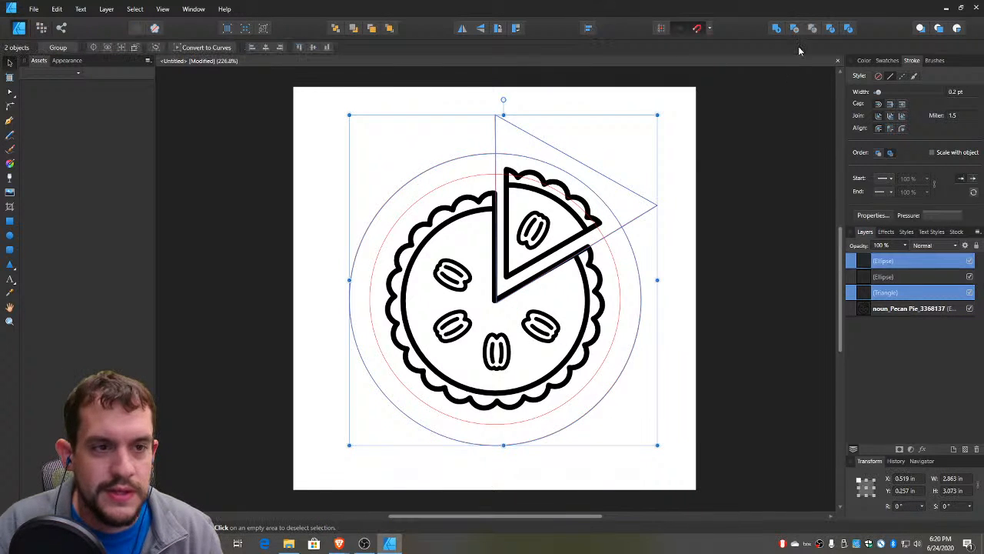
{"action": "left_click", "coordinate": [812, 28]}
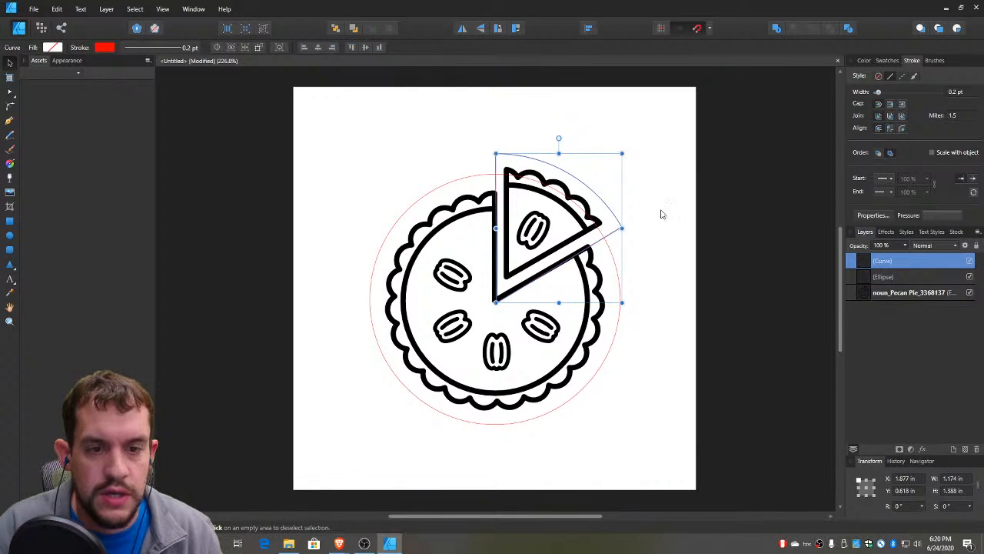
{"action": "left_click", "coordinate": [666, 175]}
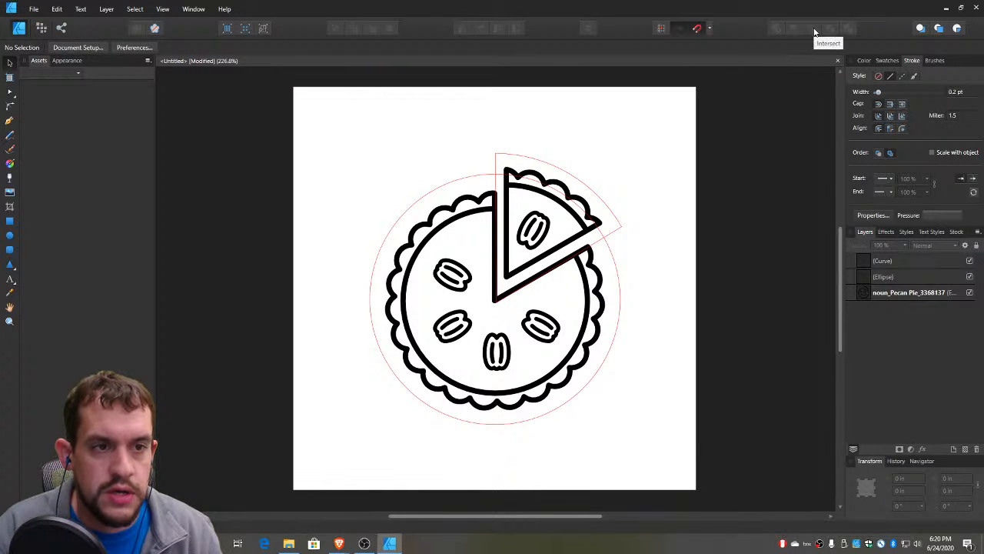
Add the wedge to the smaller circle so both form a single outline around the pie
{"action": "left_click", "coordinate": [611, 252]}
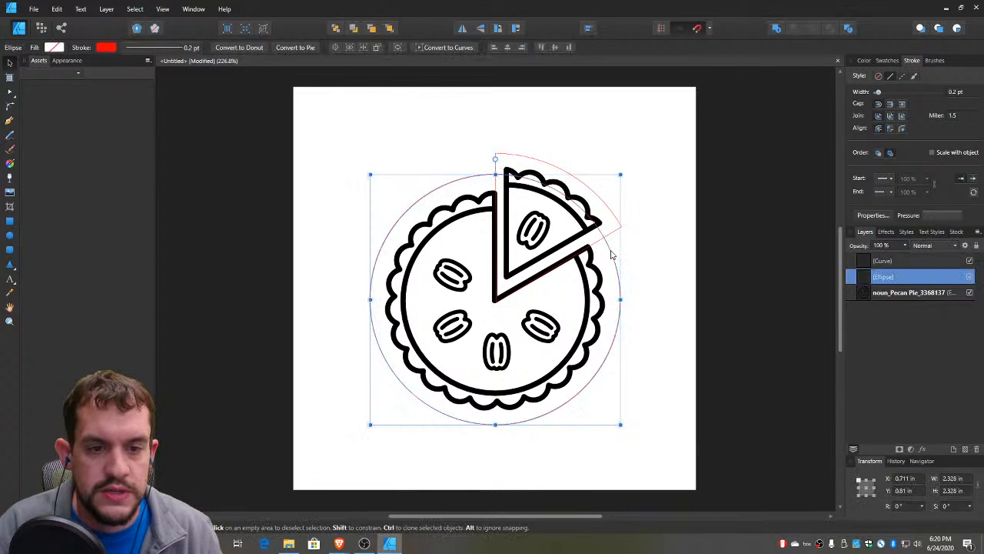
{"action": "left_click", "coordinate": [604, 210], "text": "shift"}
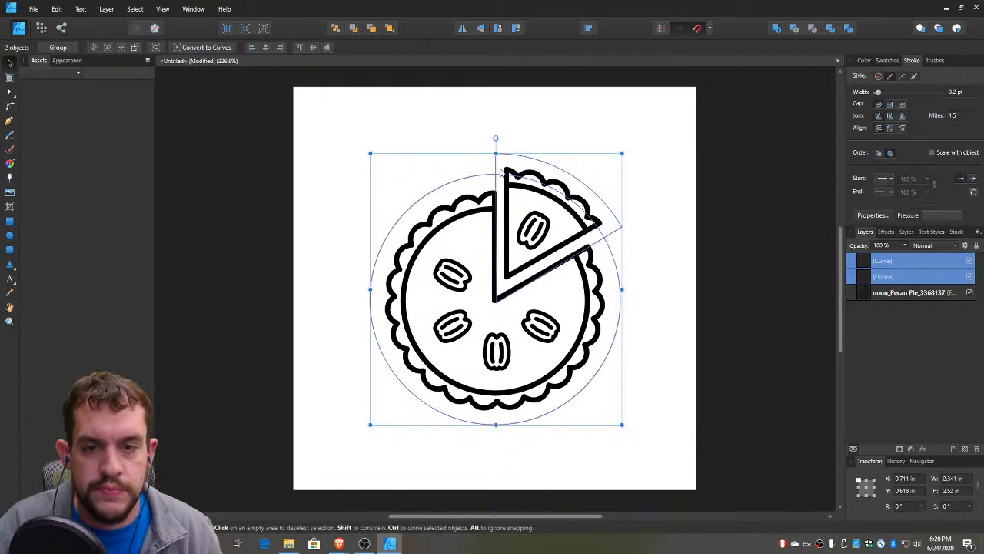
{"action": "left_click", "coordinate": [778, 30]}
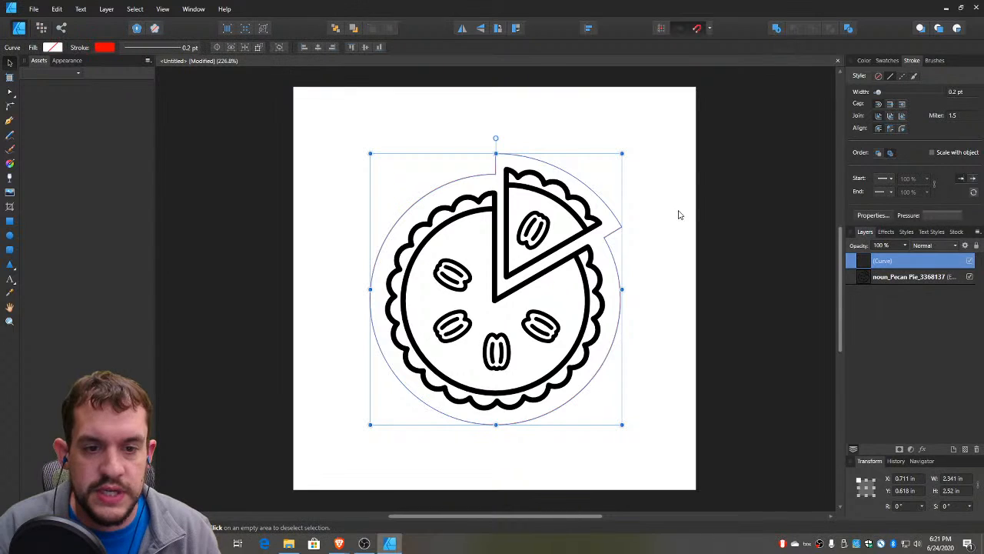
{"action": "left_click", "coordinate": [237, 124]}
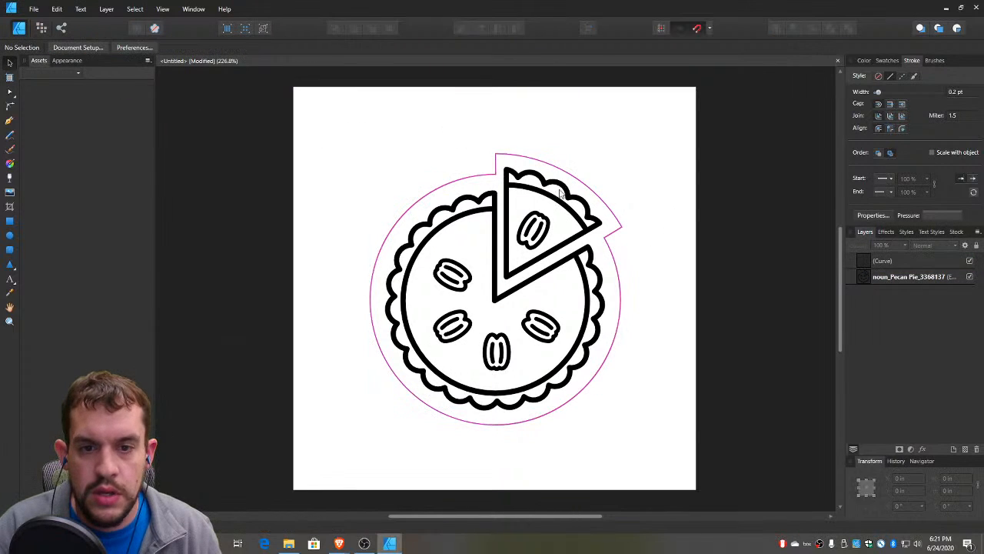
Move the pie graphic aside to check the bare outline, and place it back inside the outline
{"action": "left_click", "coordinate": [561, 193]}
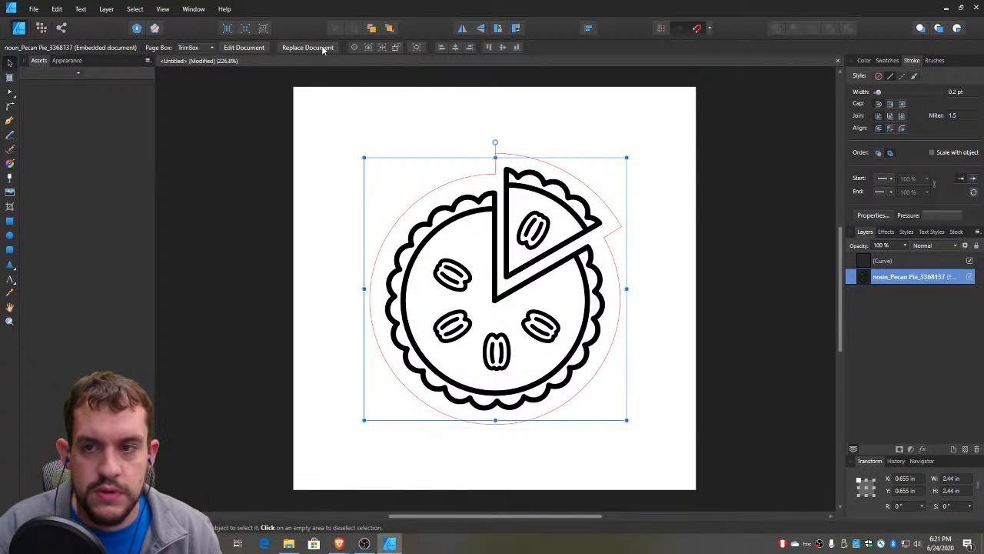
{"action": "left_click_drag", "start_coordinate": [534, 301], "coordinate": [783, 308]}
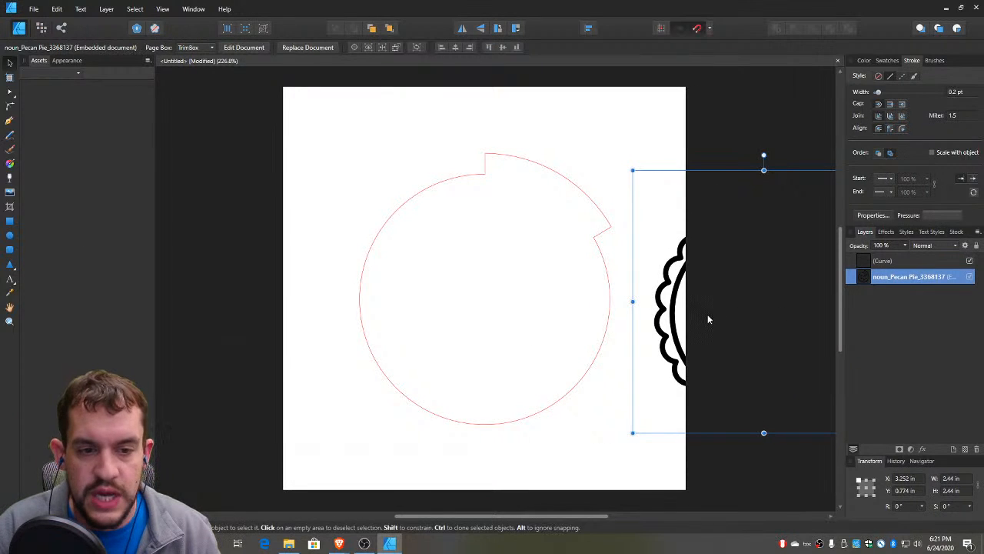
{"action": "left_click_drag", "start_coordinate": [708, 320], "coordinate": [426, 303]}
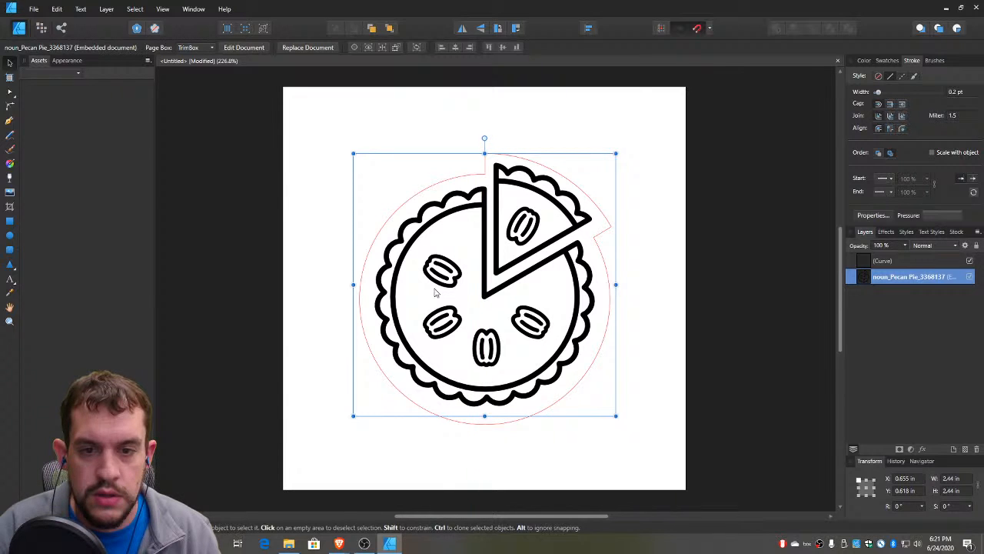
{"action": "left_click", "coordinate": [331, 138]}
Draw a donut about 0.64 in across with a 50% hole radius, overlapping the outline's upper edge beside the slice tip
{"action": "left_click", "coordinate": [11, 265]}
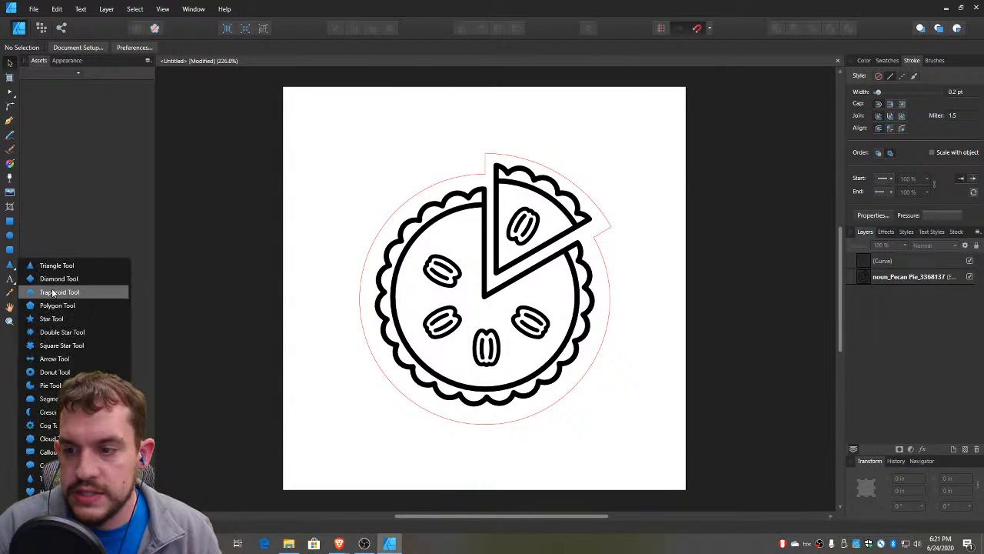
{"action": "left_click", "coordinate": [62, 372]}
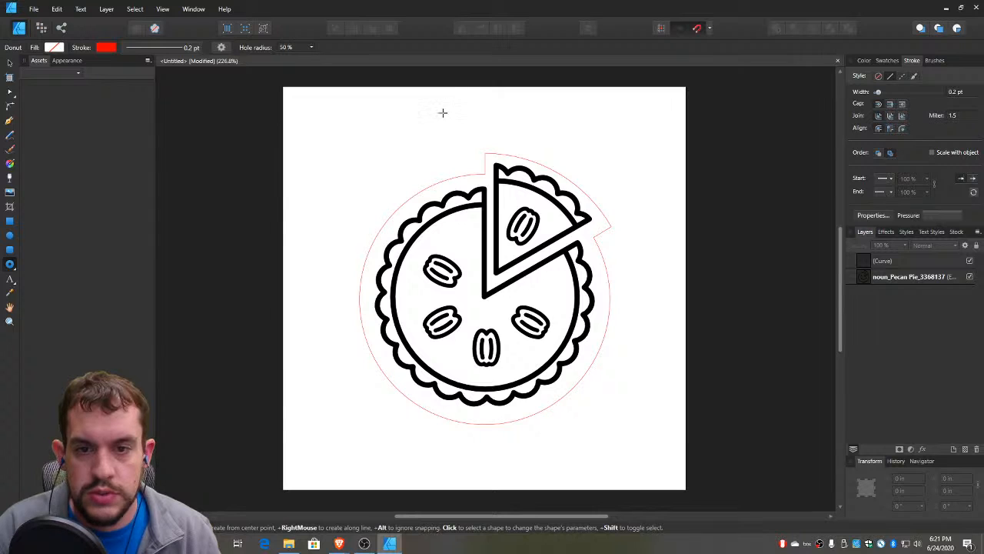
{"action": "left_click_drag", "start_coordinate": [441, 104], "coordinate": [509, 172]}
{"action": "left_click", "coordinate": [9, 62]}
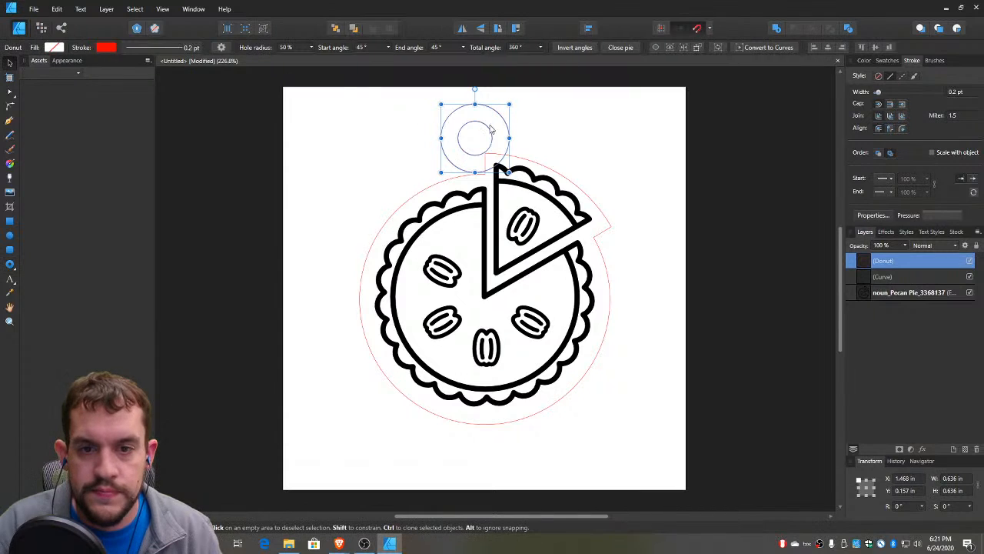
{"action": "left_click_drag", "start_coordinate": [495, 128], "coordinate": [512, 126]}
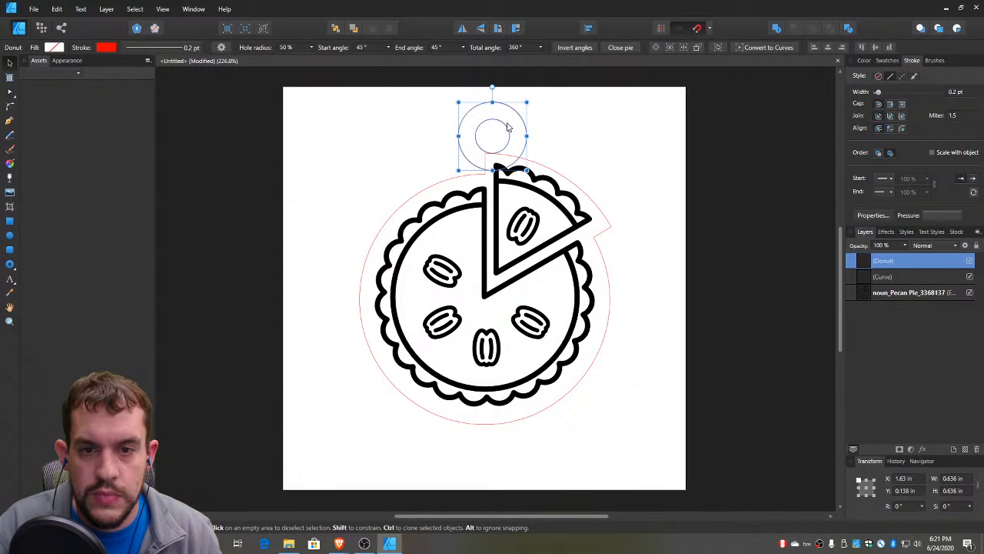
Add the donut to the pie outline to form a one-piece pendant shape with a hanging hole
{"action": "left_click", "coordinate": [562, 177], "text": "shift"}
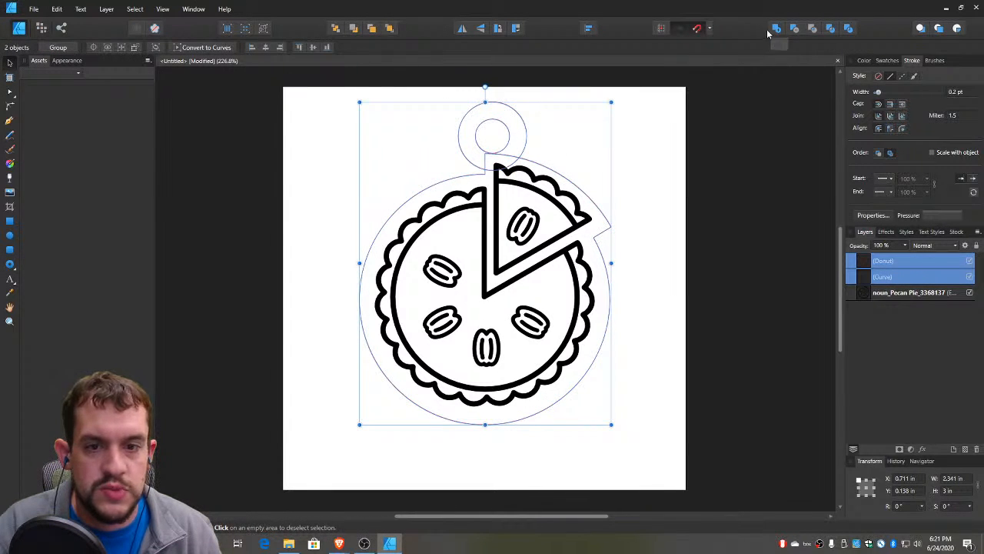
{"action": "left_click", "coordinate": [777, 27]}
{"action": "left_click", "coordinate": [657, 165]}
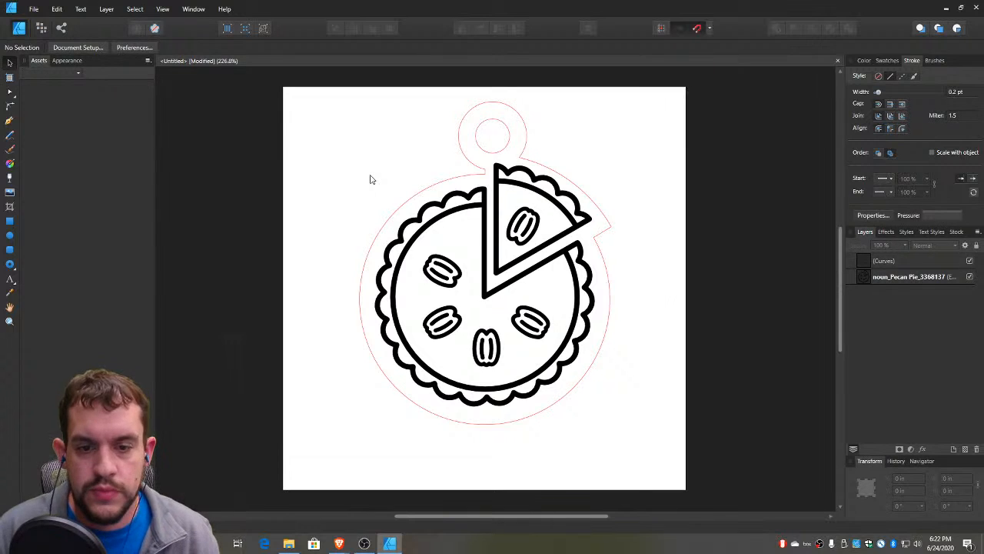
Nudge the pie graphic slightly down and right within the outline, to X 0.659 in and Y 0.644 in
{"action": "left_click", "coordinate": [496, 259]}
{"action": "key", "text": "Down"}
{"action": "key", "text": "Down"}
{"action": "key", "text": "Down"}
{"action": "key", "text": "Down"}
{"action": "key", "text": "Down"}
{"action": "key", "text": "Down"}
{"action": "key", "text": "Down"}
{"action": "key", "text": "Down"}
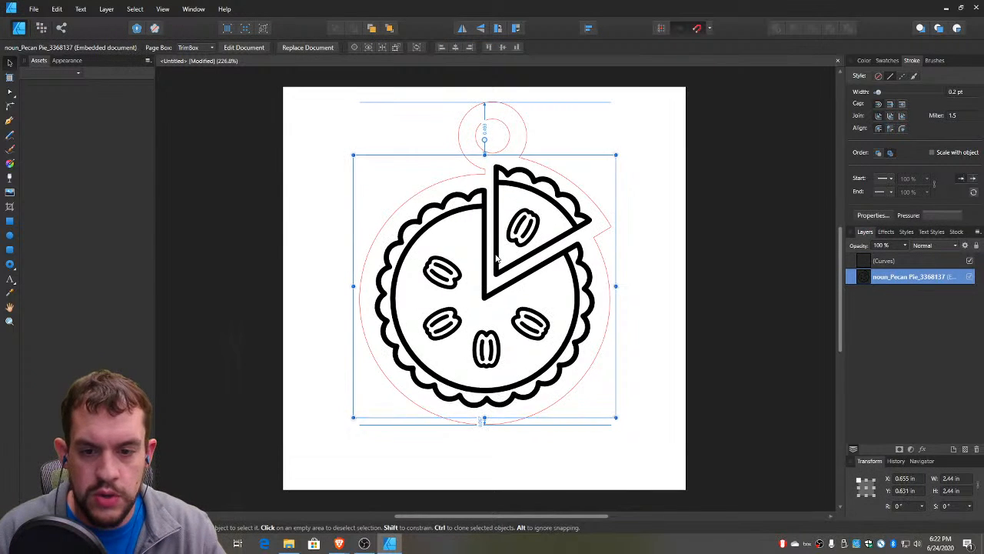
{"action": "key", "text": "Right"}
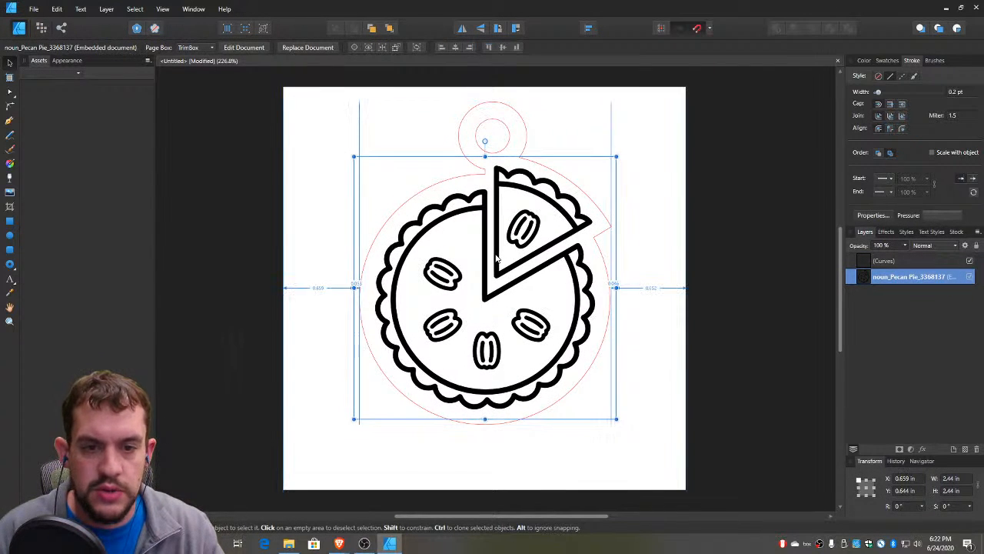
{"action": "left_click", "coordinate": [290, 157]}
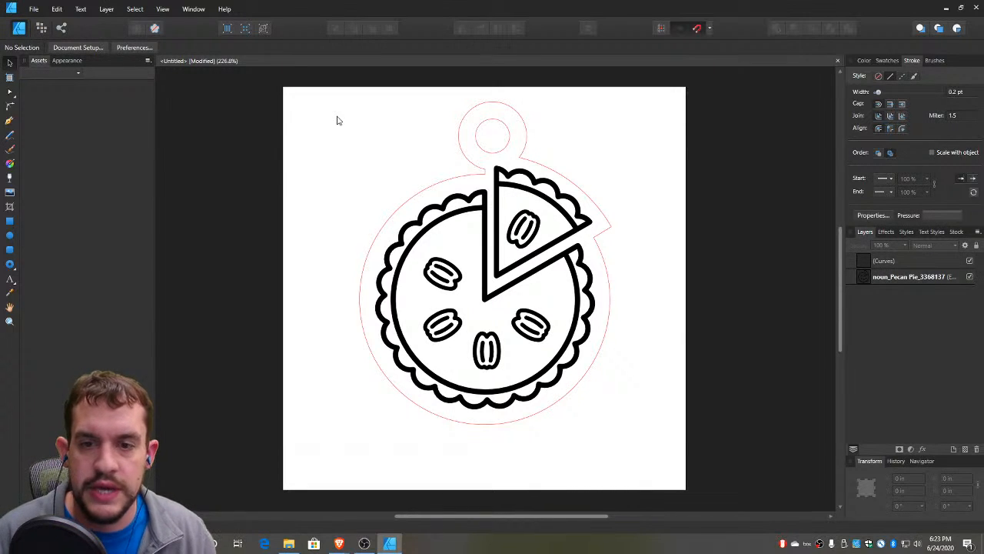
Export the whole document as an EPS file named "Pie pendant" to the Desktop, using the EPS (for export) preset
{"action": "left_click", "coordinate": [34, 10]}
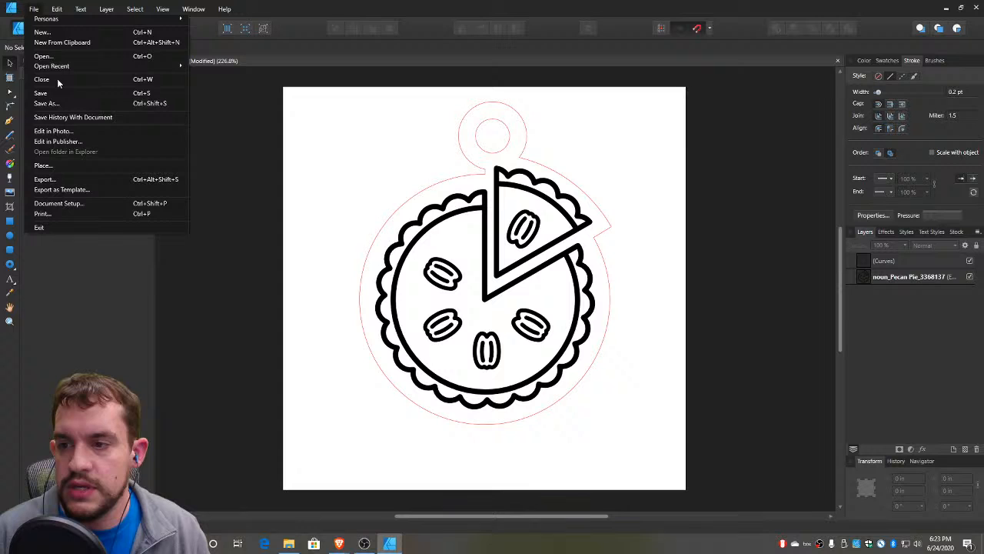
{"action": "left_click", "coordinate": [66, 180]}
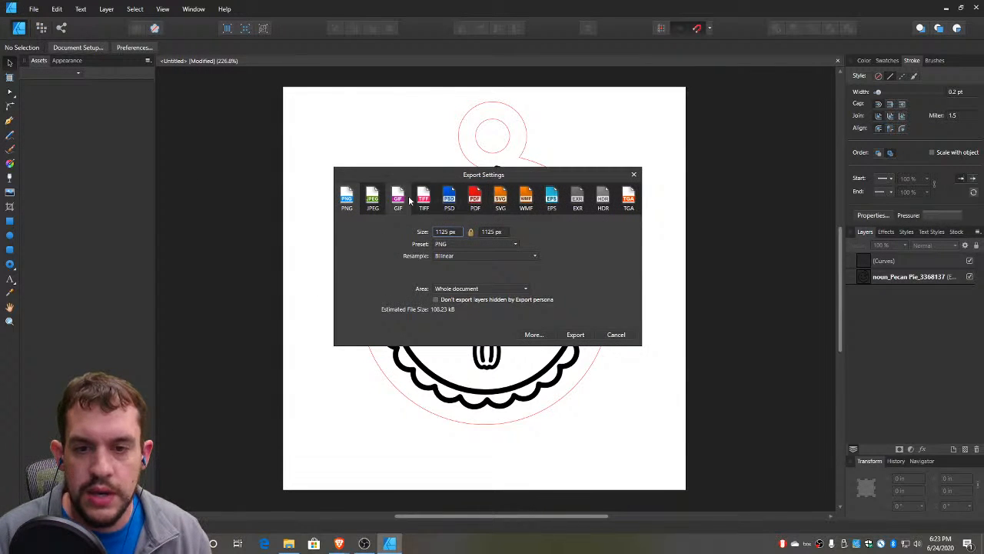
{"action": "left_click", "coordinate": [551, 203]}
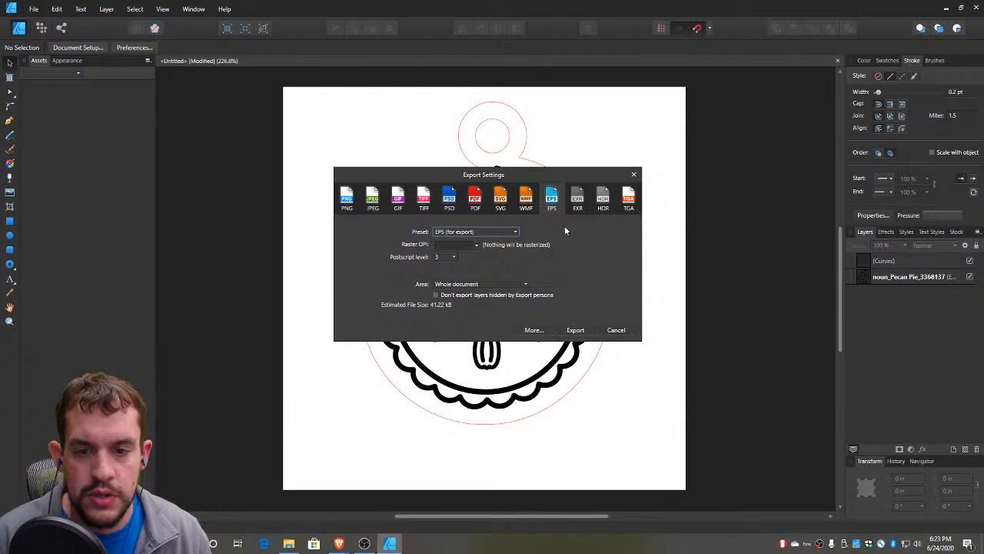
{"action": "left_click", "coordinate": [576, 330]}
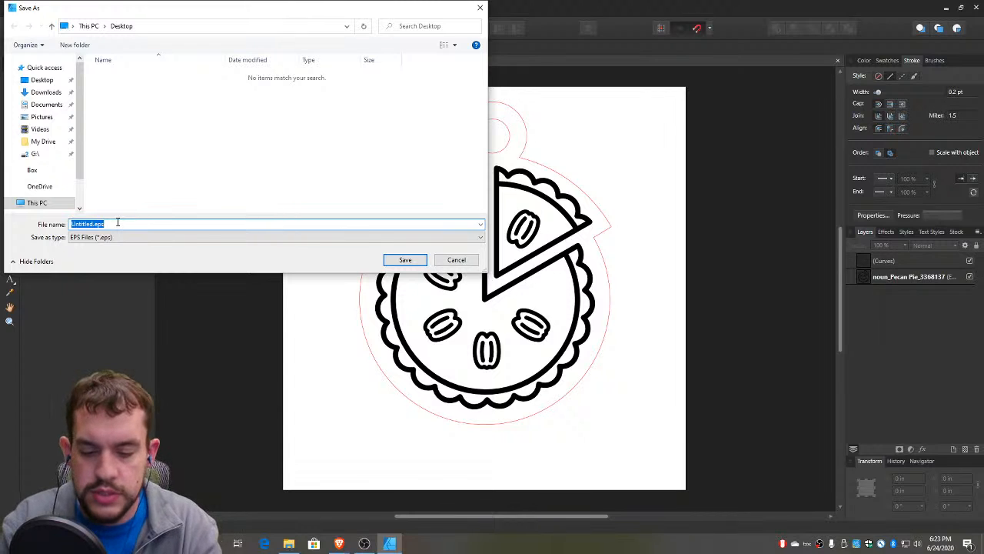
{"action": "type", "text": "Pie pendant"}
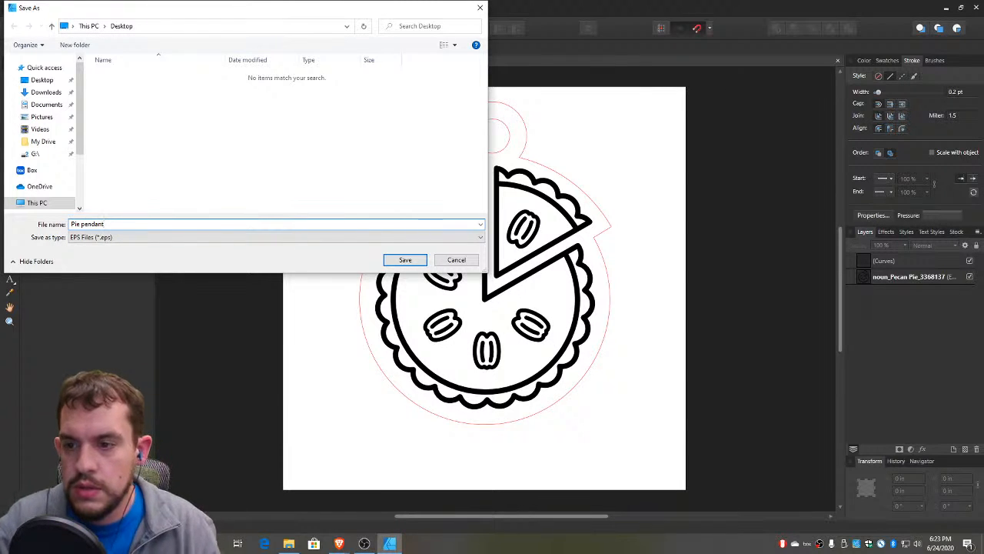
{"action": "left_click", "coordinate": [406, 261]}
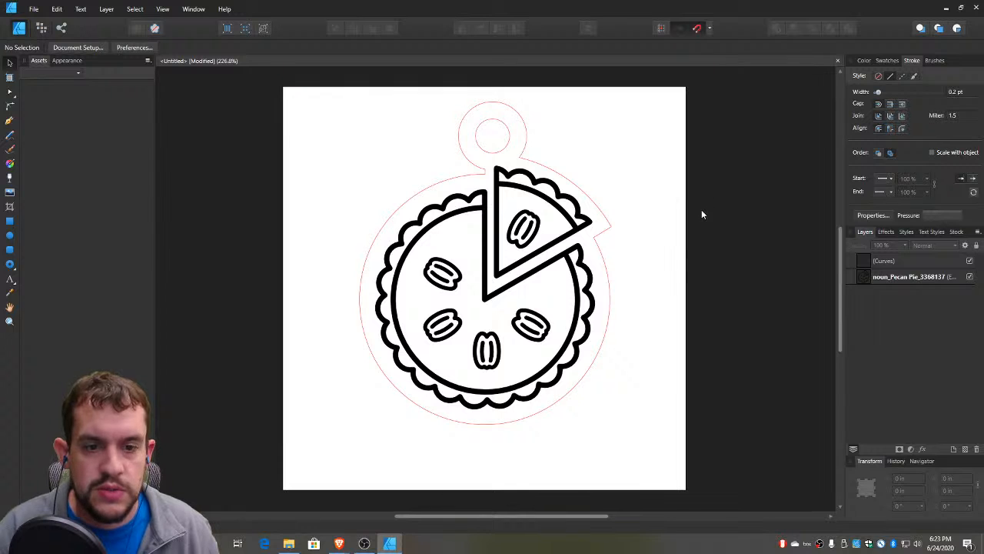
Switch to the web browser and open the Maker Annex page from the library website's list of locations
{"action": "left_click", "coordinate": [946, 7]}
{"action": "left_click", "coordinate": [855, 63]}
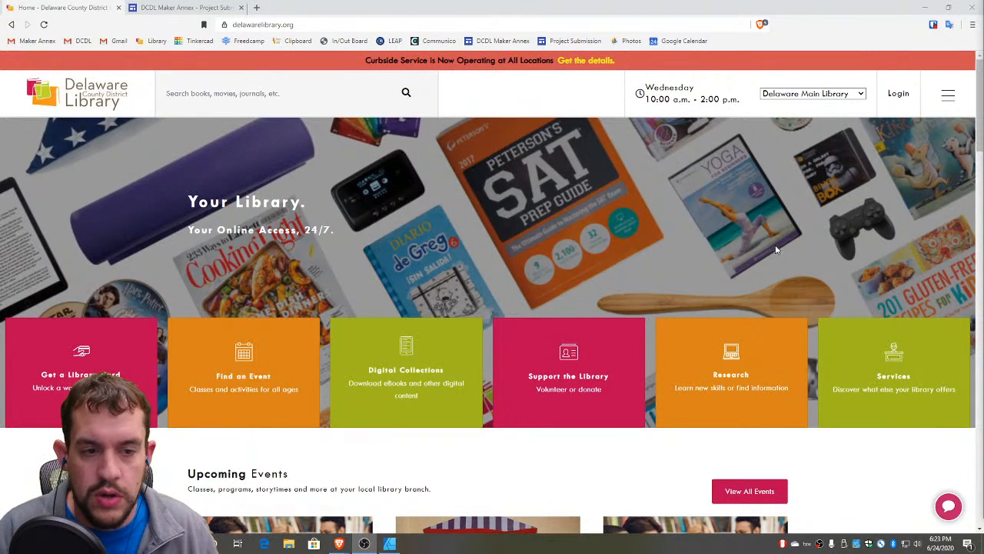
{"action": "scroll", "coordinate": [839, 361], "scroll_direction": "down", "scroll_amount": 10}
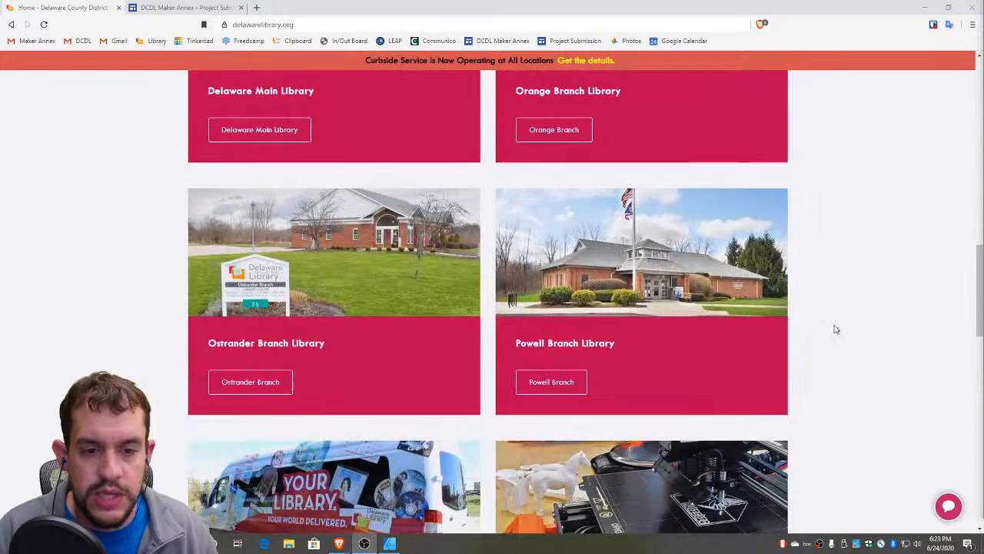
{"action": "scroll", "coordinate": [837, 329], "scroll_direction": "down", "scroll_amount": 3}
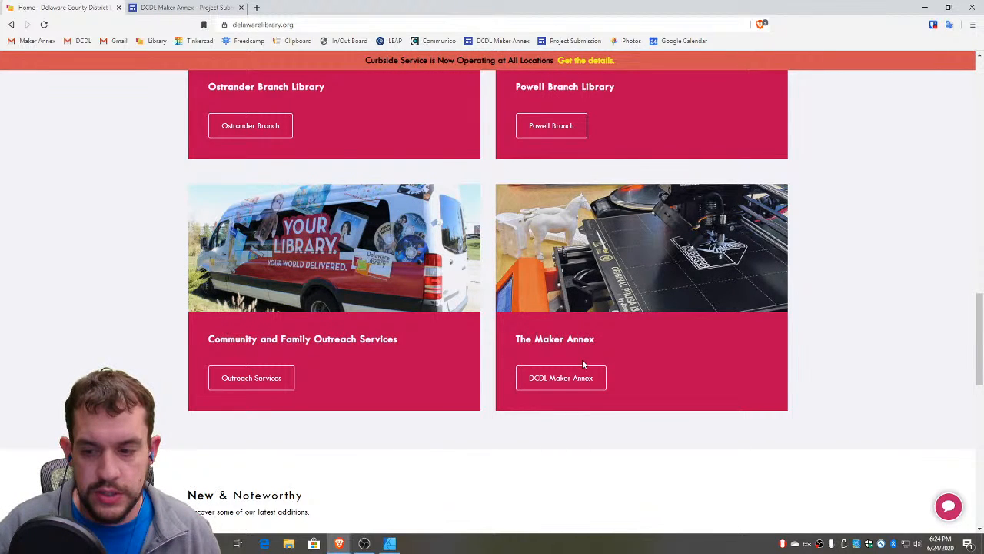
{"action": "left_click", "coordinate": [560, 378]}
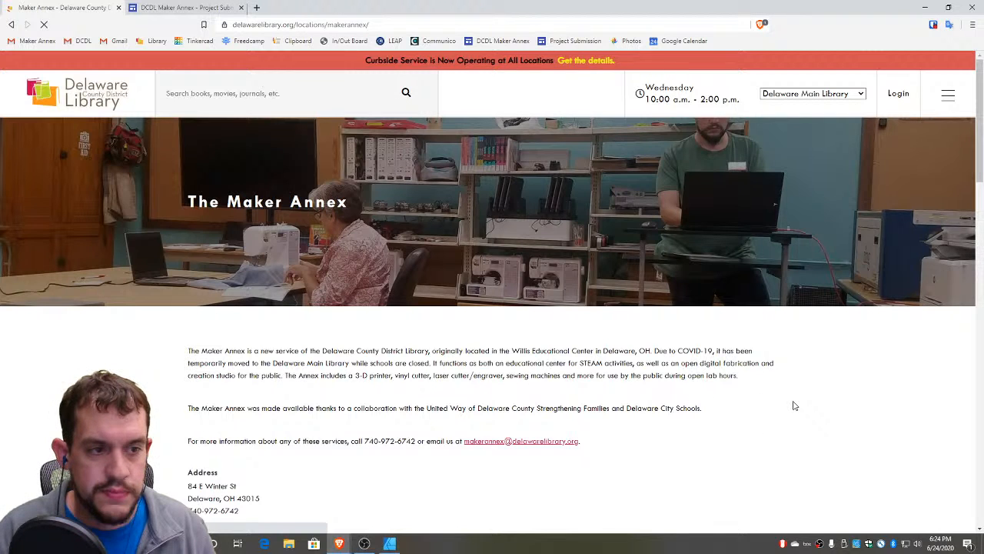
Find the project submission option on the Maker Annex page, and bring up the Project Submission form at its Library Card Number field
{"action": "scroll", "coordinate": [795, 405], "scroll_direction": "down", "scroll_amount": 2}
{"action": "scroll", "coordinate": [692, 333], "scroll_direction": "down", "scroll_amount": 2}
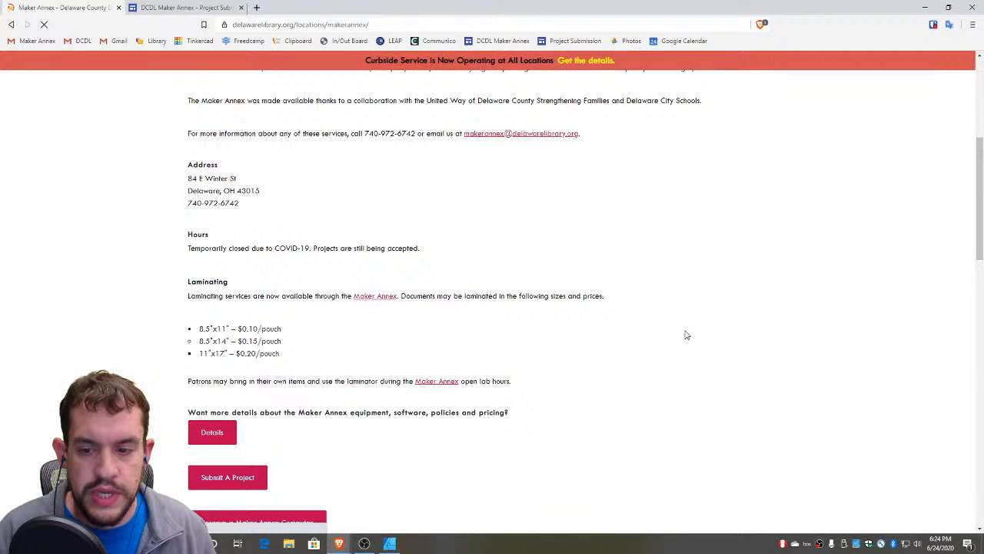
{"action": "scroll", "coordinate": [230, 419], "scroll_direction": "down", "scroll_amount": 3}
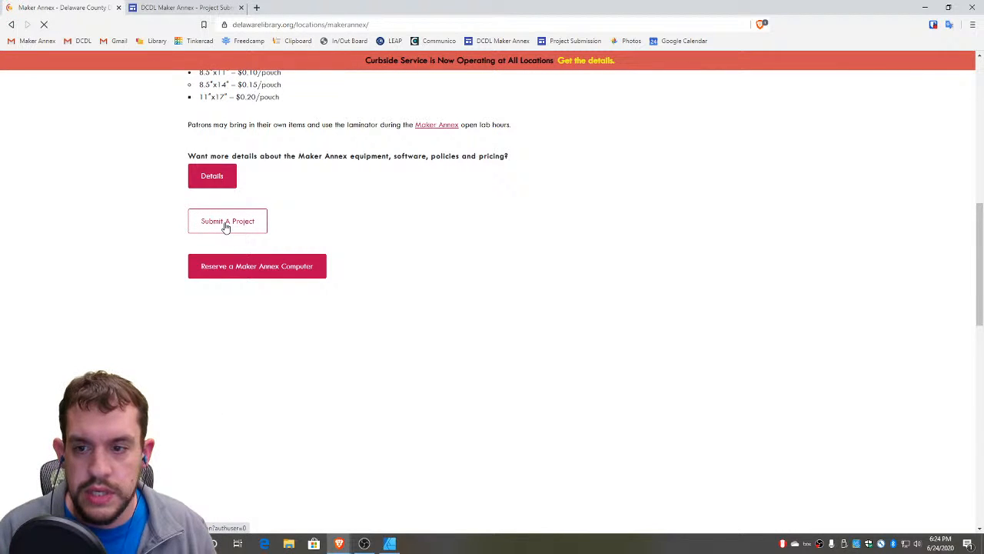
{"action": "left_click", "coordinate": [188, 9]}
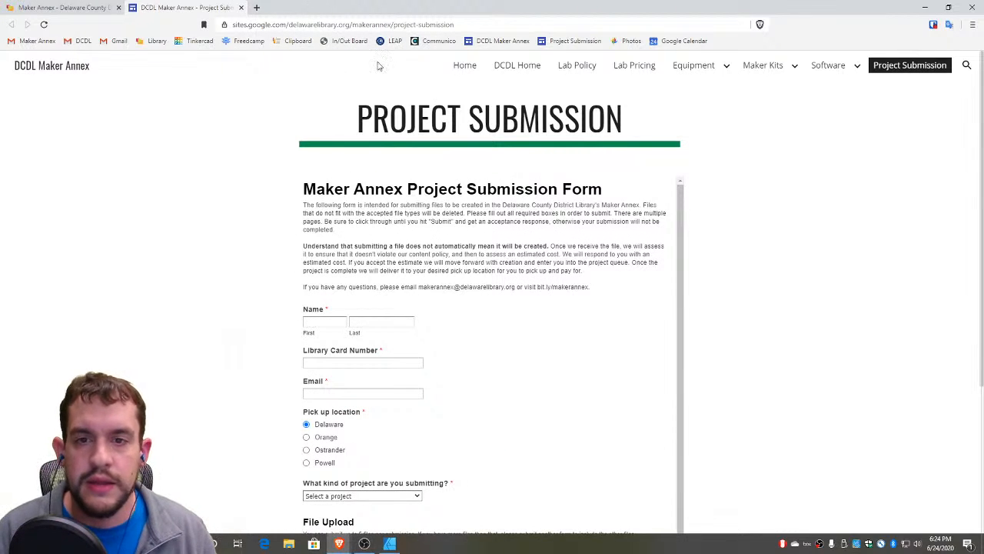
{"action": "scroll", "coordinate": [218, 251], "scroll_direction": "down", "scroll_amount": 2}
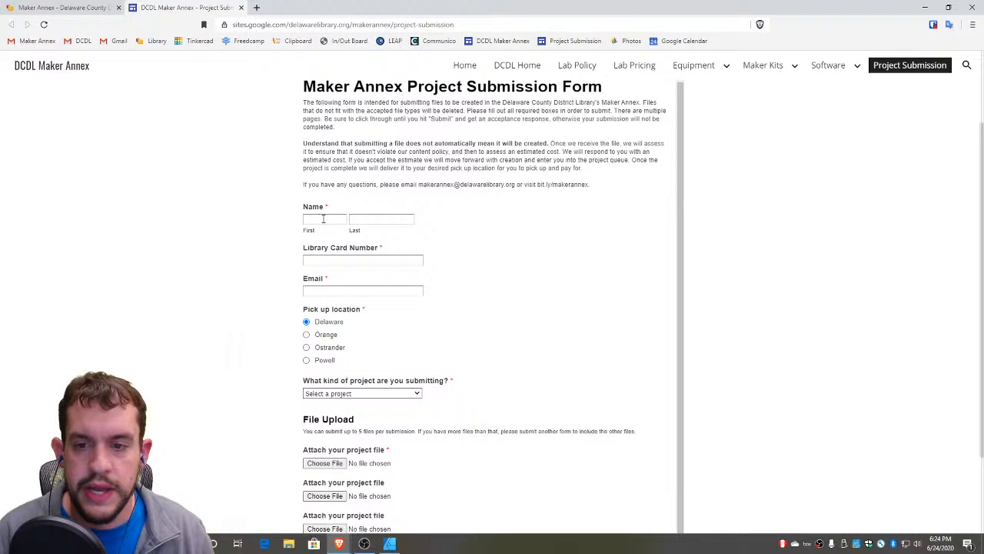
{"action": "left_click", "coordinate": [356, 260]}
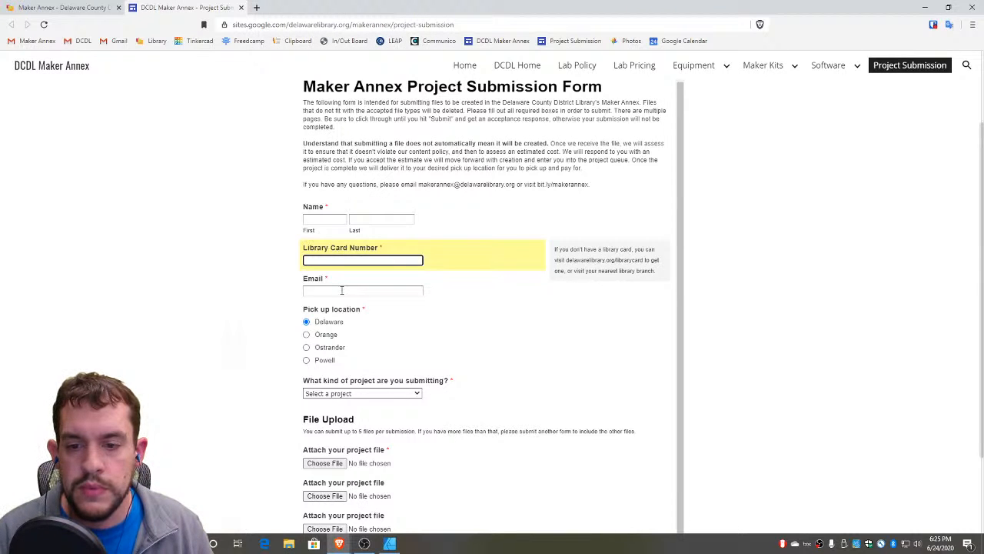
Set the project kind to Laser Cutter/Engraver and the laser project material to Plywood in the submission form
{"action": "left_click", "coordinate": [341, 290]}
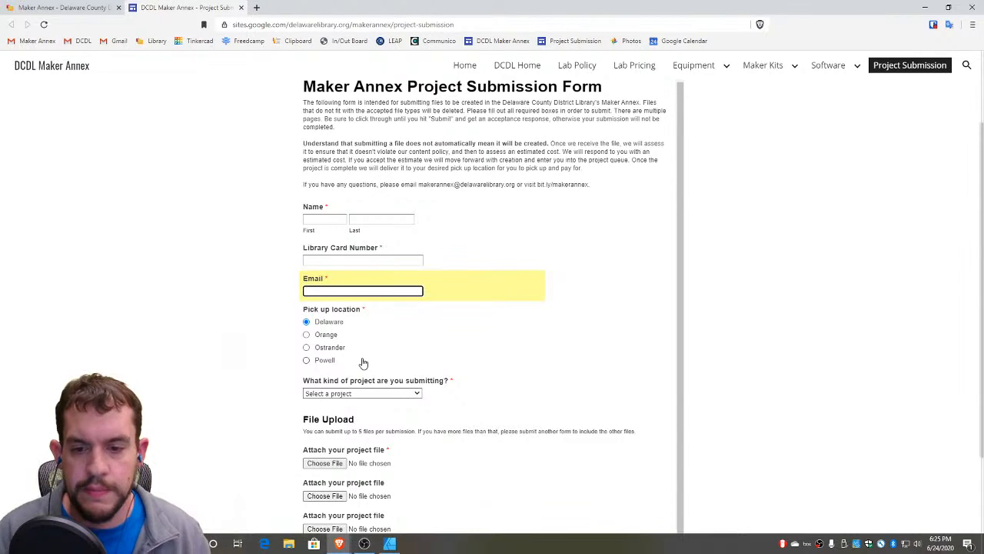
{"action": "scroll", "coordinate": [384, 323], "scroll_direction": "down", "scroll_amount": 2}
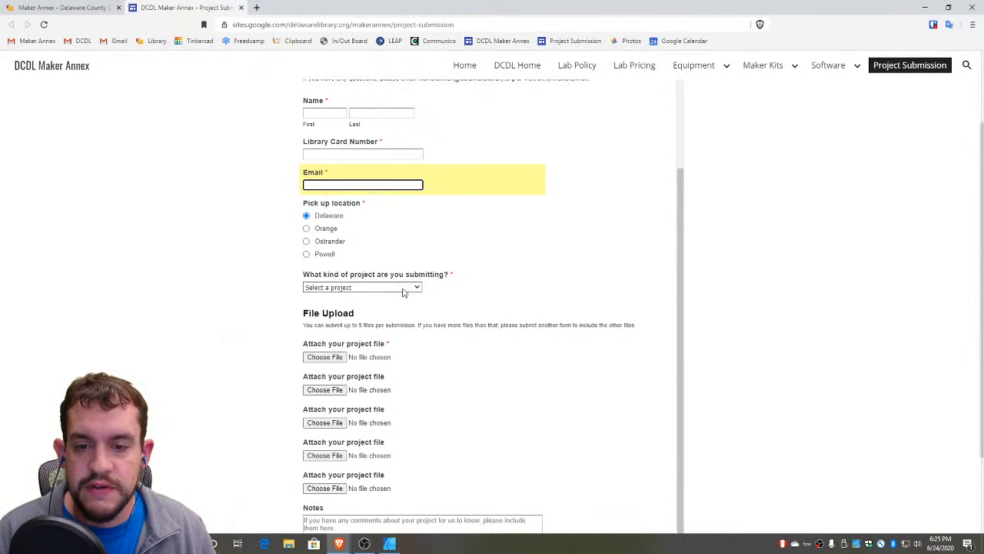
{"action": "left_click", "coordinate": [398, 290]}
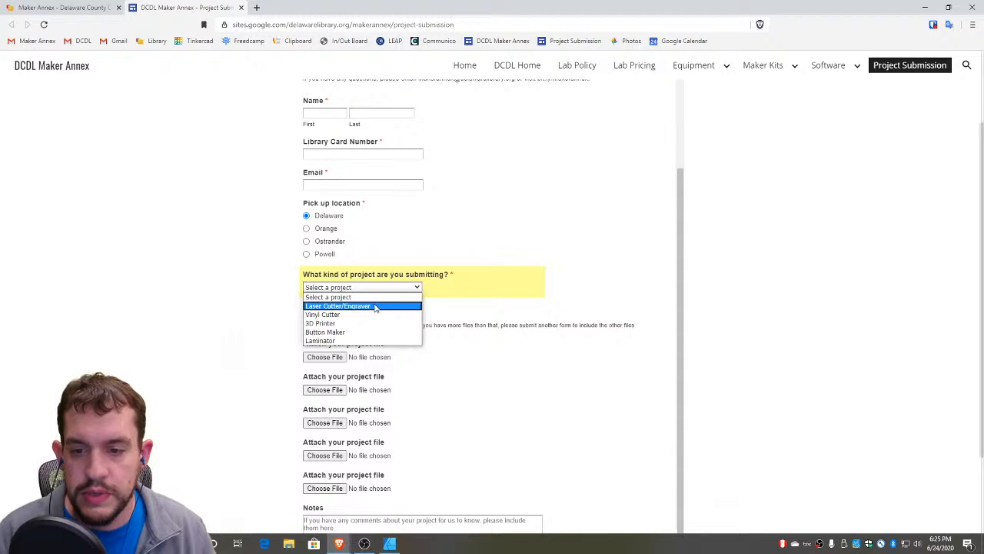
{"action": "left_click", "coordinate": [376, 306]}
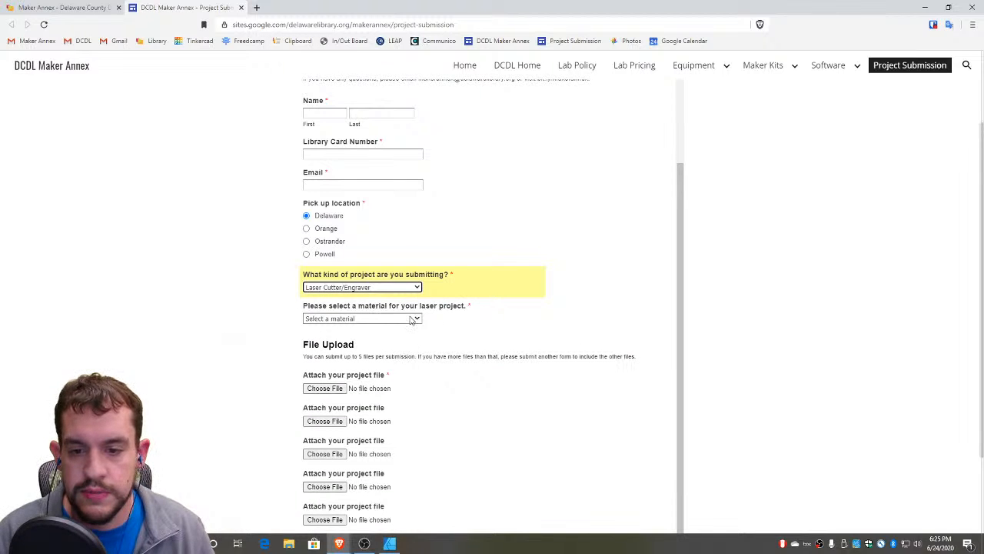
{"action": "left_click", "coordinate": [390, 319]}
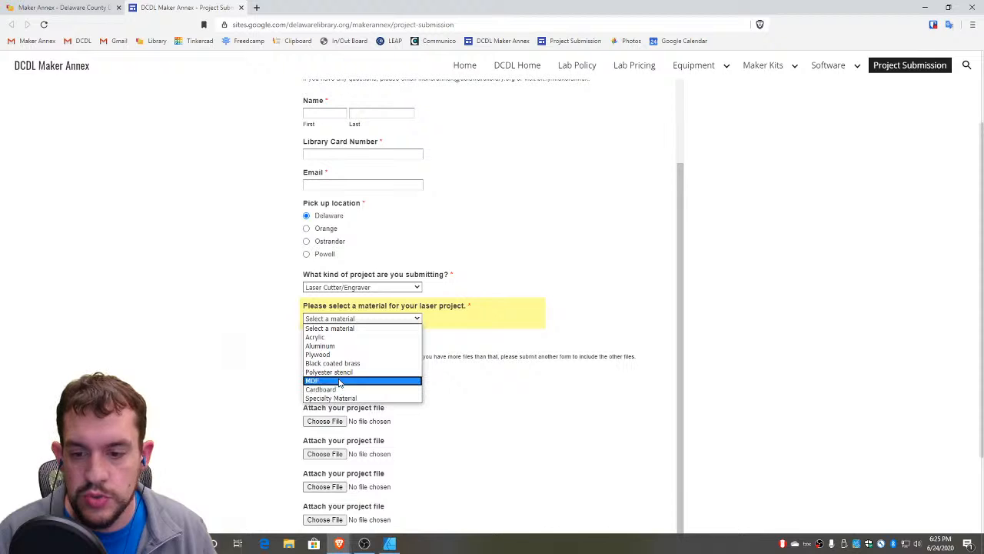
{"action": "left_click", "coordinate": [337, 356]}
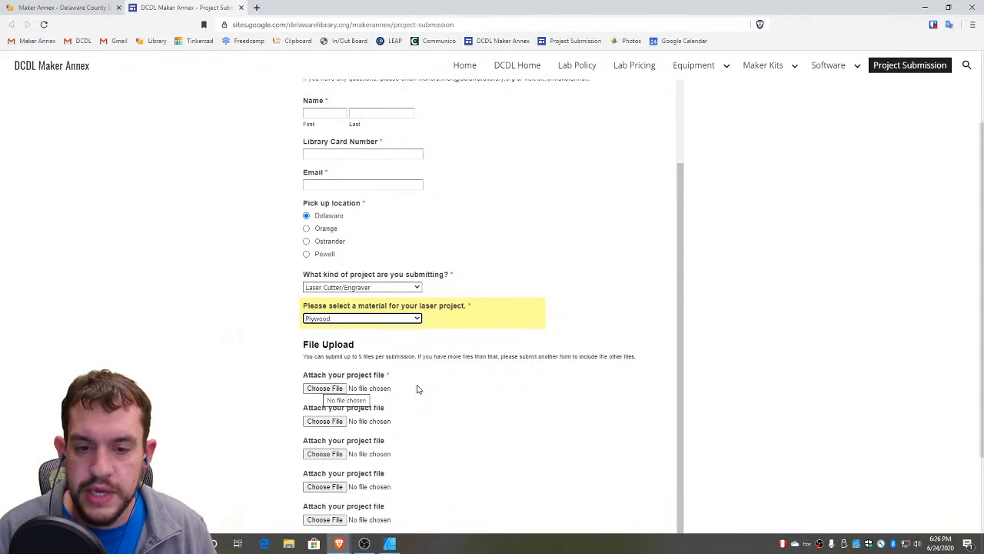
Look over the file upload section of the submission form and place the cursor in the Notes field
{"action": "scroll", "coordinate": [459, 384], "scroll_direction": "down", "scroll_amount": 1}
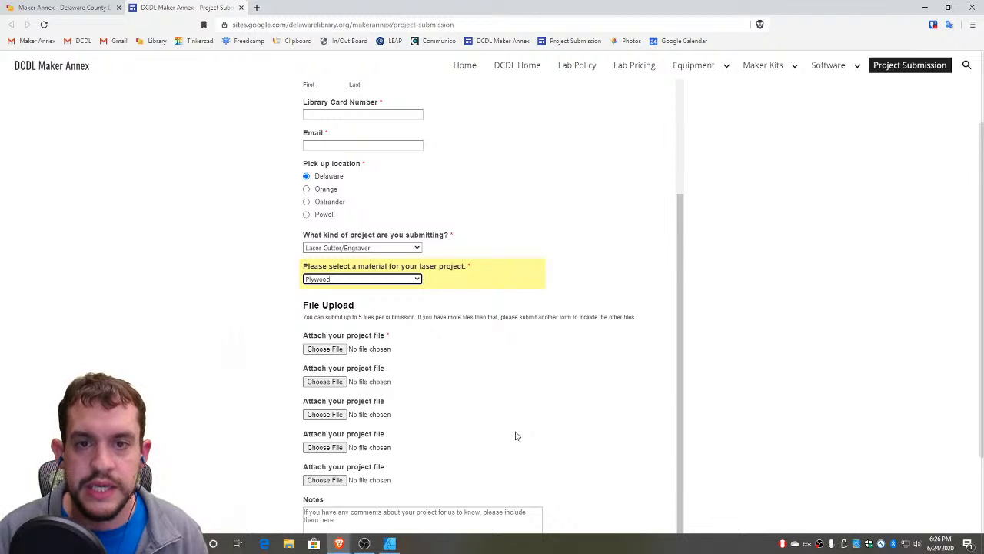
{"action": "scroll", "coordinate": [503, 422], "scroll_direction": "down", "scroll_amount": 3}
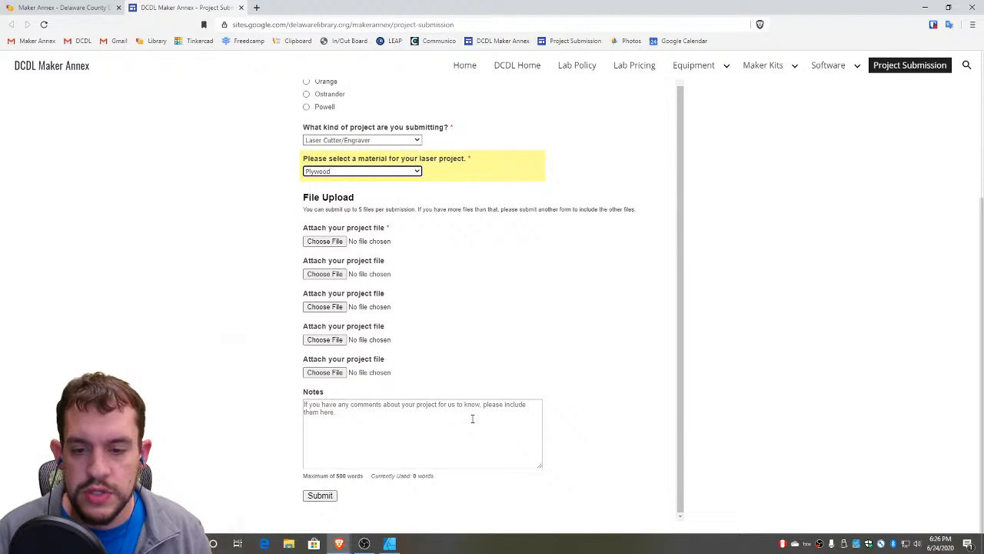
{"action": "left_click", "coordinate": [472, 418]}
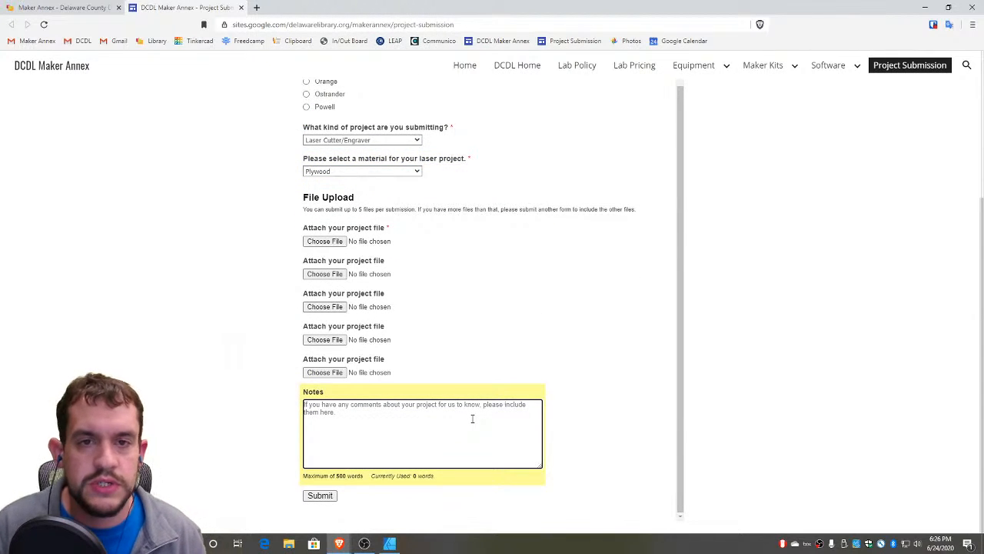